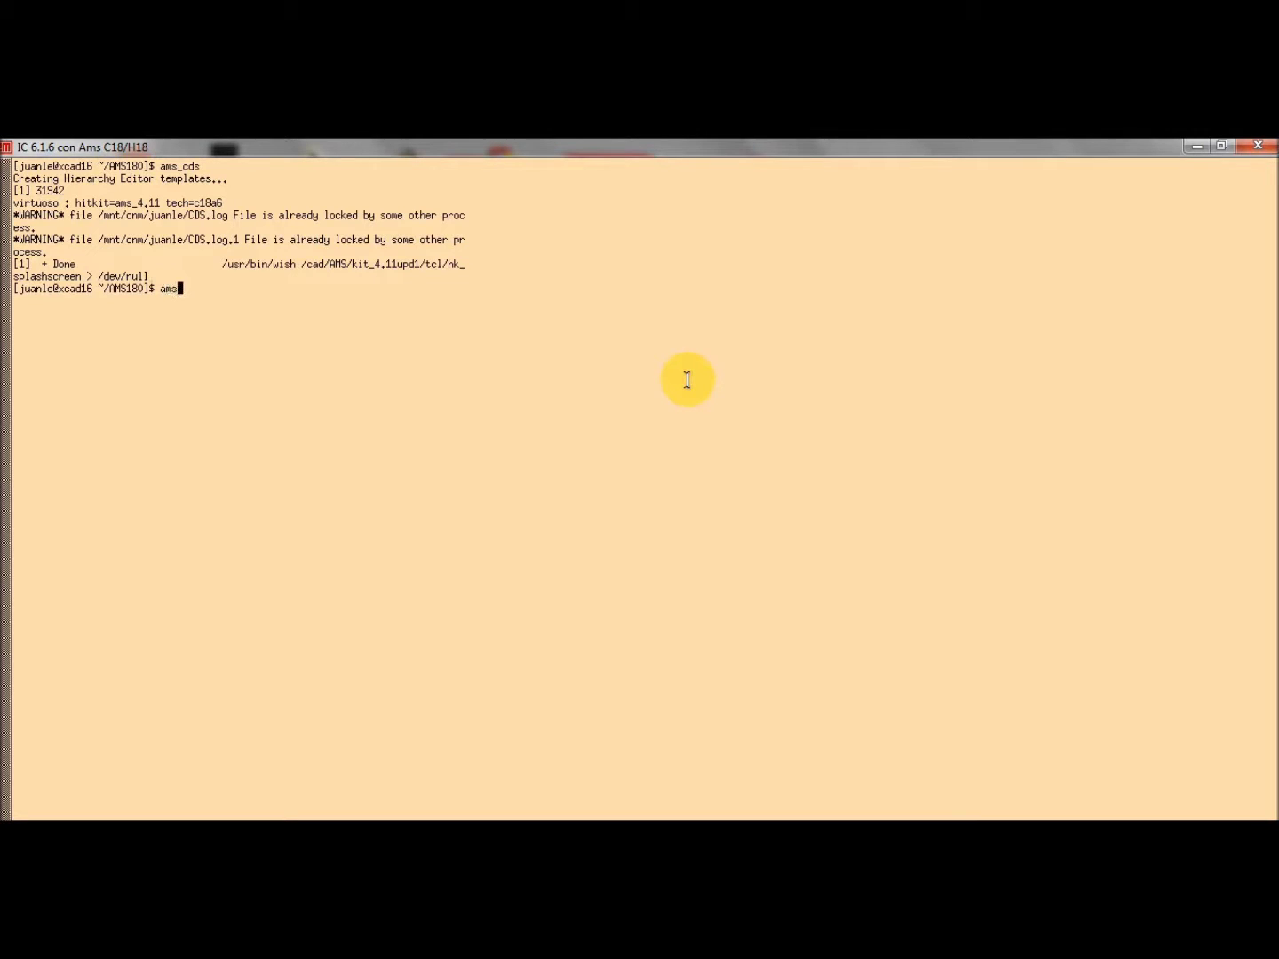
- Start the ams_cds environment from the shell to launch Virtuoso and its Library Manager
{"action": "type", "text": "_cds"}
{"action": "key", "text": "Return"}
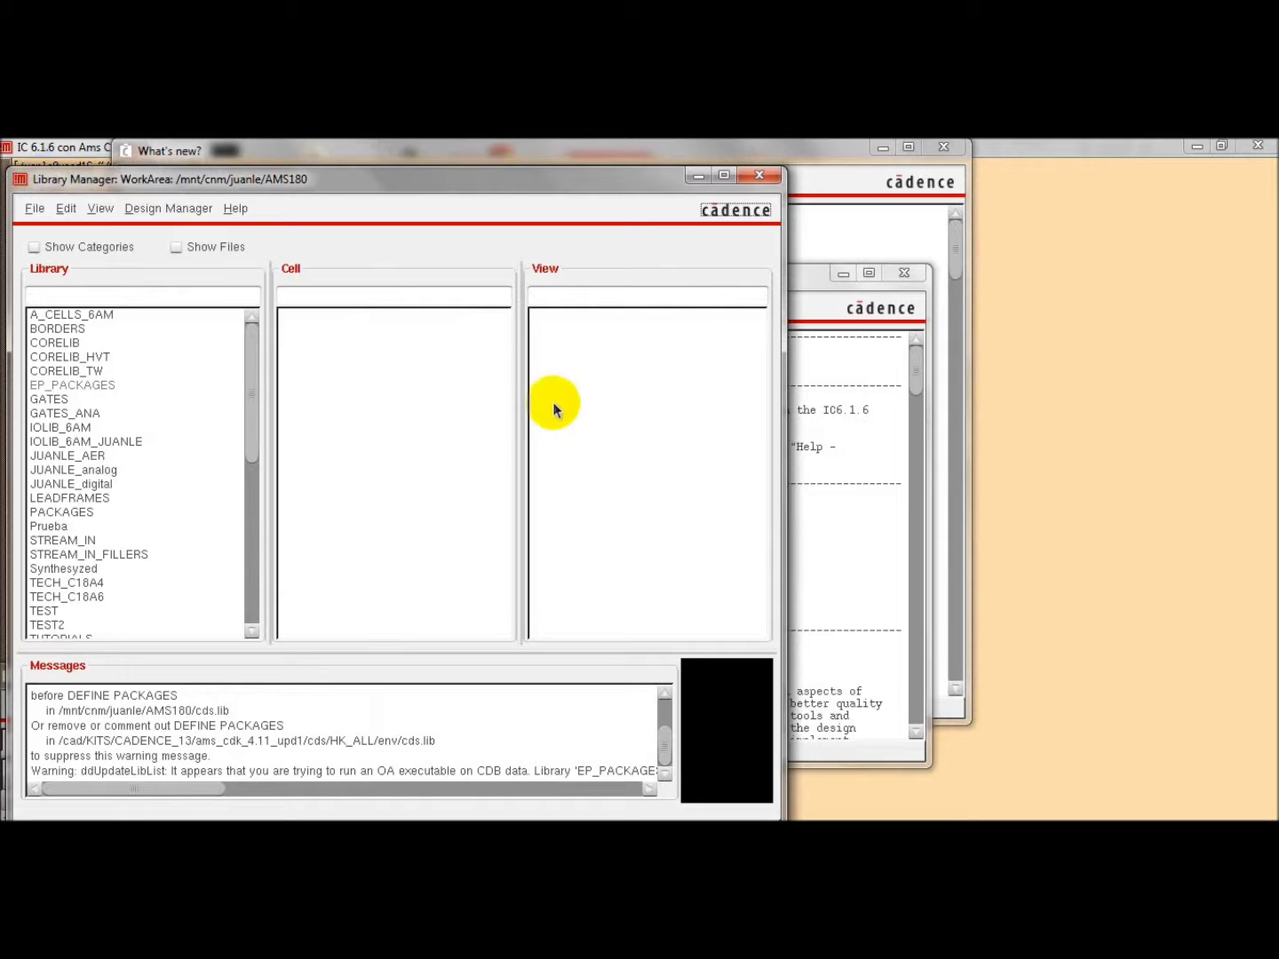
- Select the Buffer_FC_DAC_test cell in the TUTORIALS library
{"action": "left_click_drag", "start_coordinate": [253, 407], "coordinate": [252, 451]}
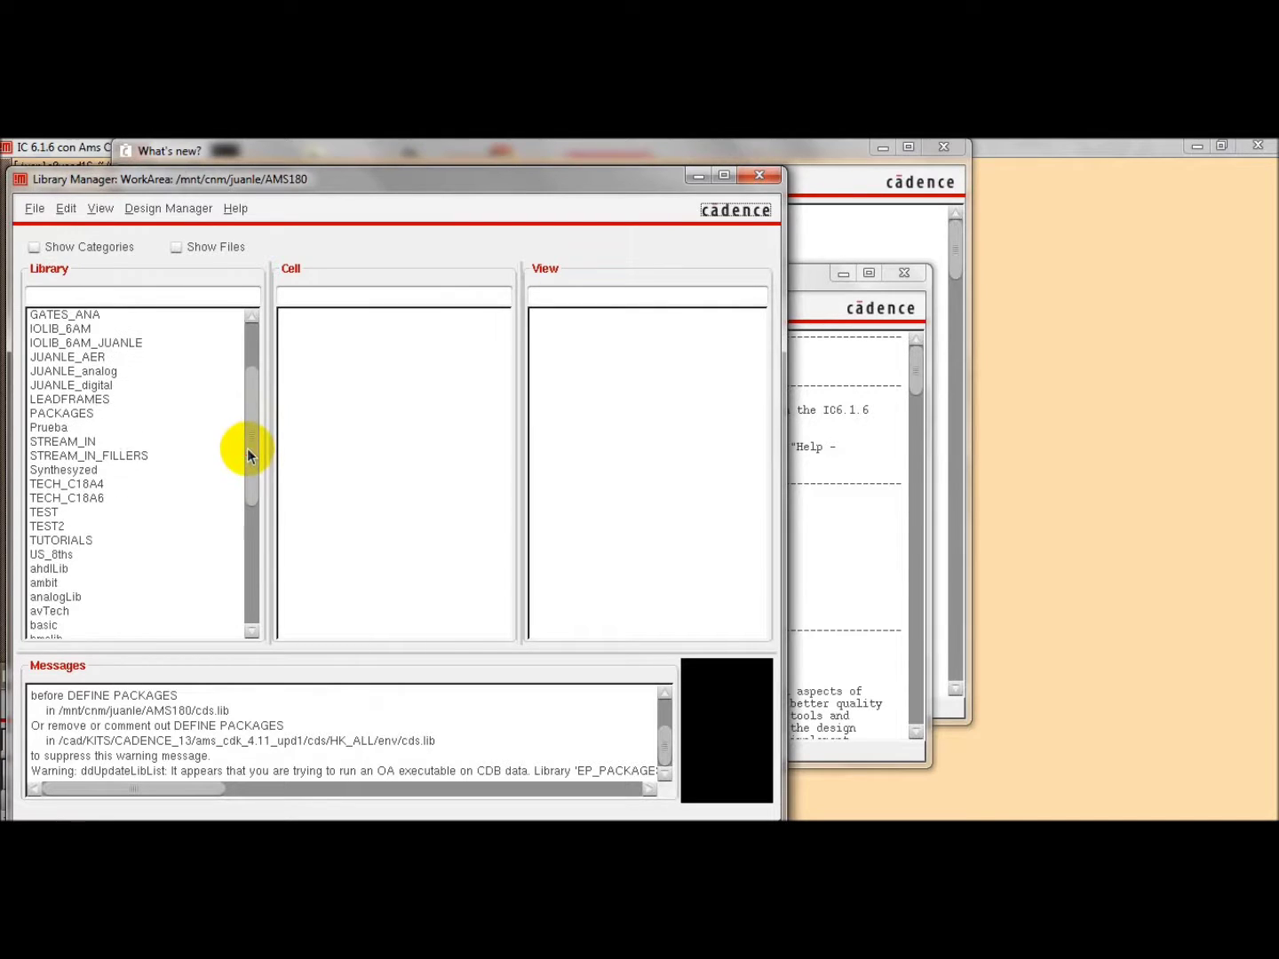
{"action": "left_click", "coordinate": [79, 543]}
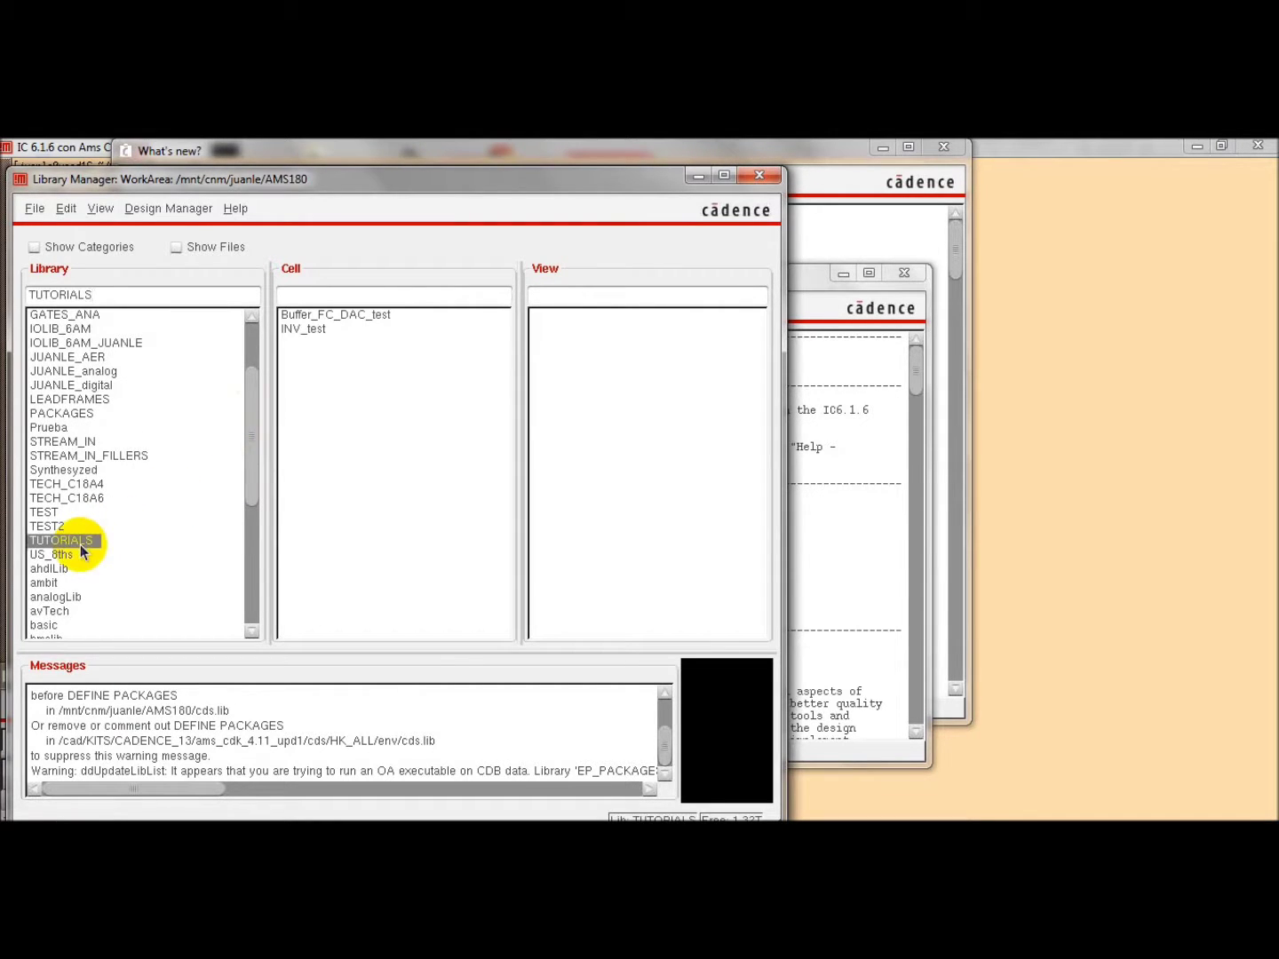
{"action": "left_click", "coordinate": [372, 317]}
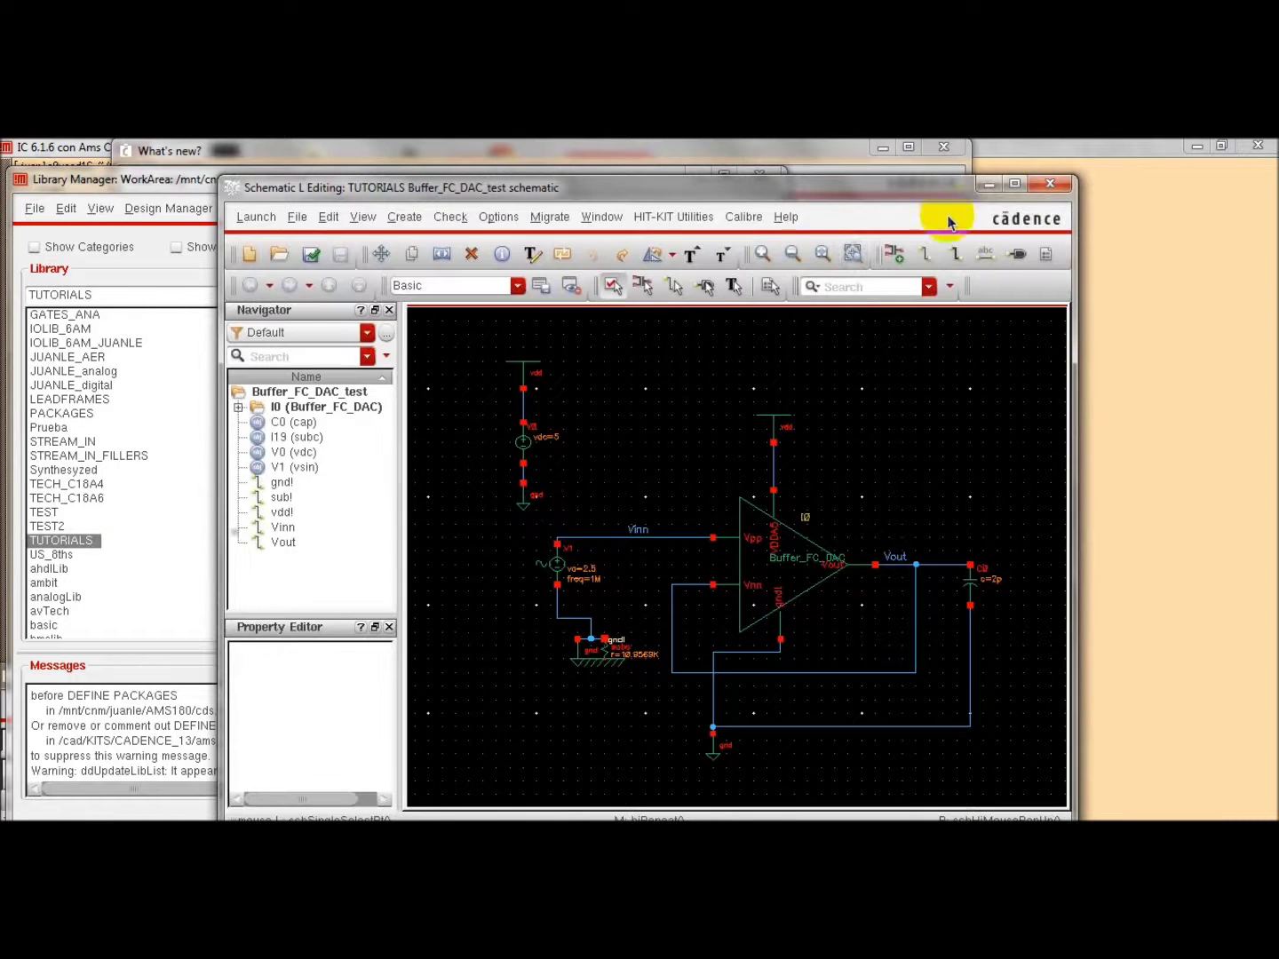
- Maximize the Buffer_FC_DAC_test schematic window to full screen
{"action": "left_click", "coordinate": [1014, 184]}
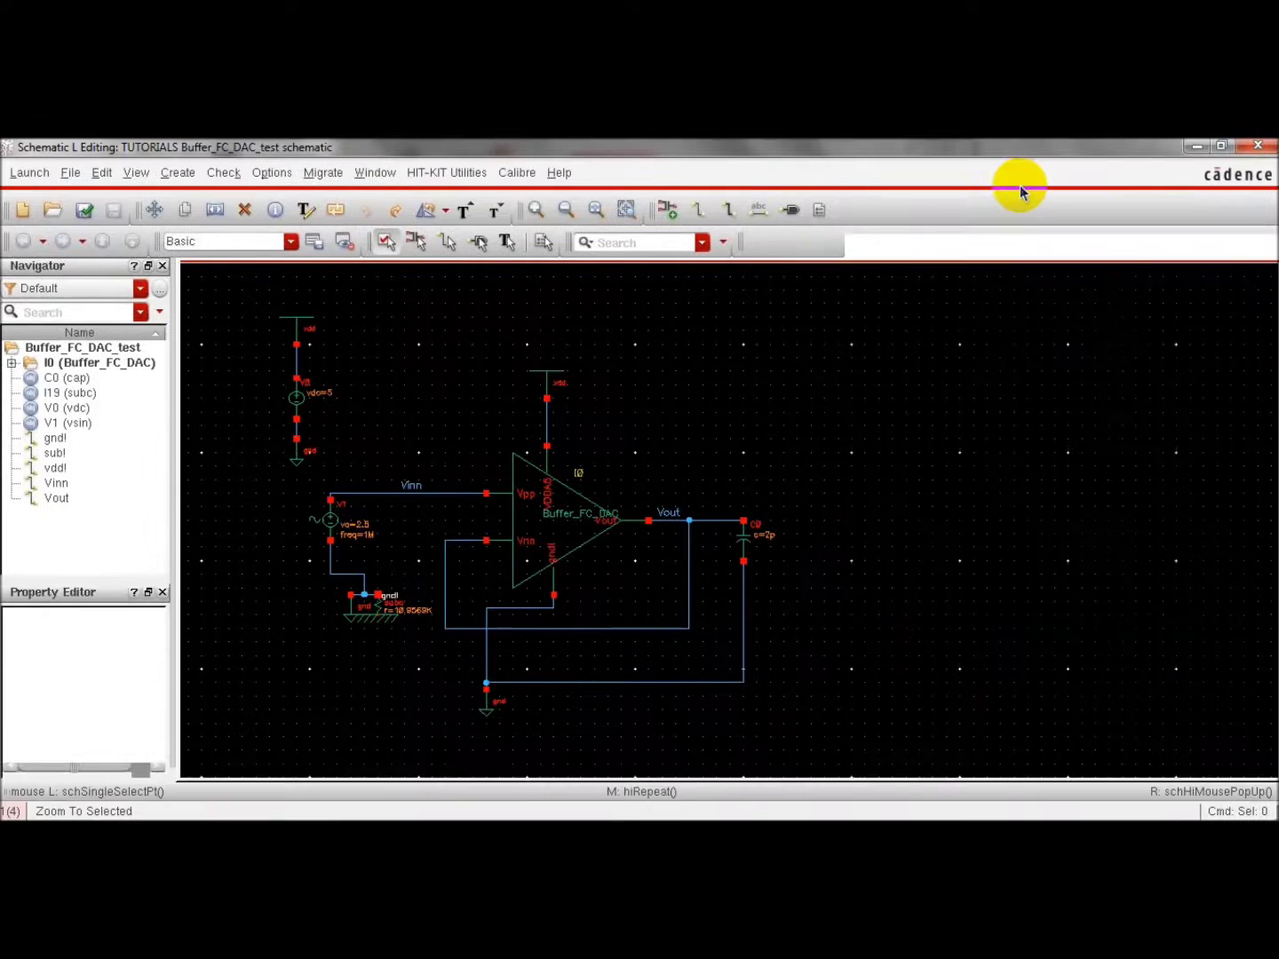
{"action": "left_click", "coordinate": [608, 491]}
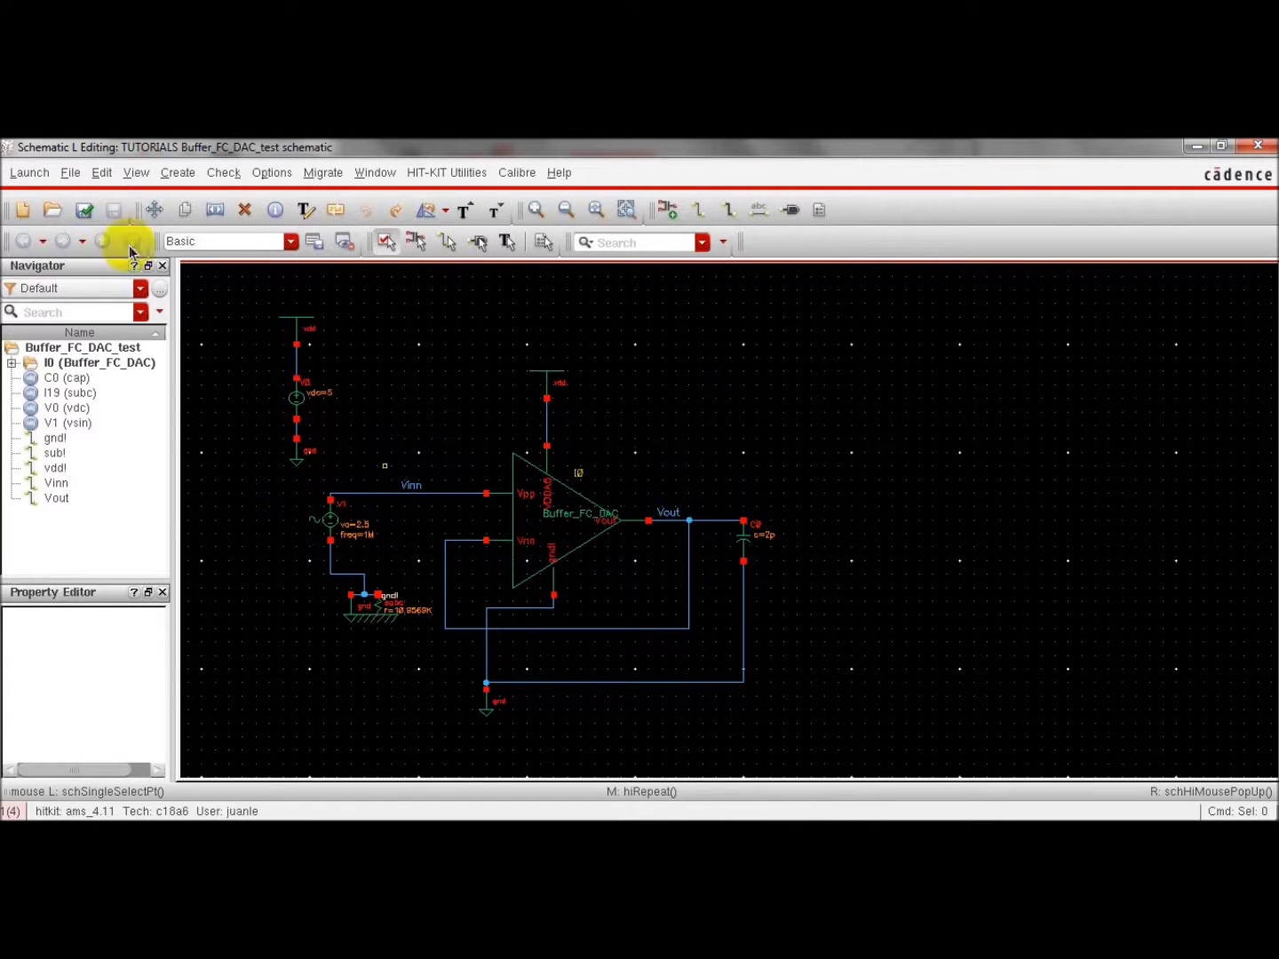
{"action": "left_click", "coordinate": [40, 175]}
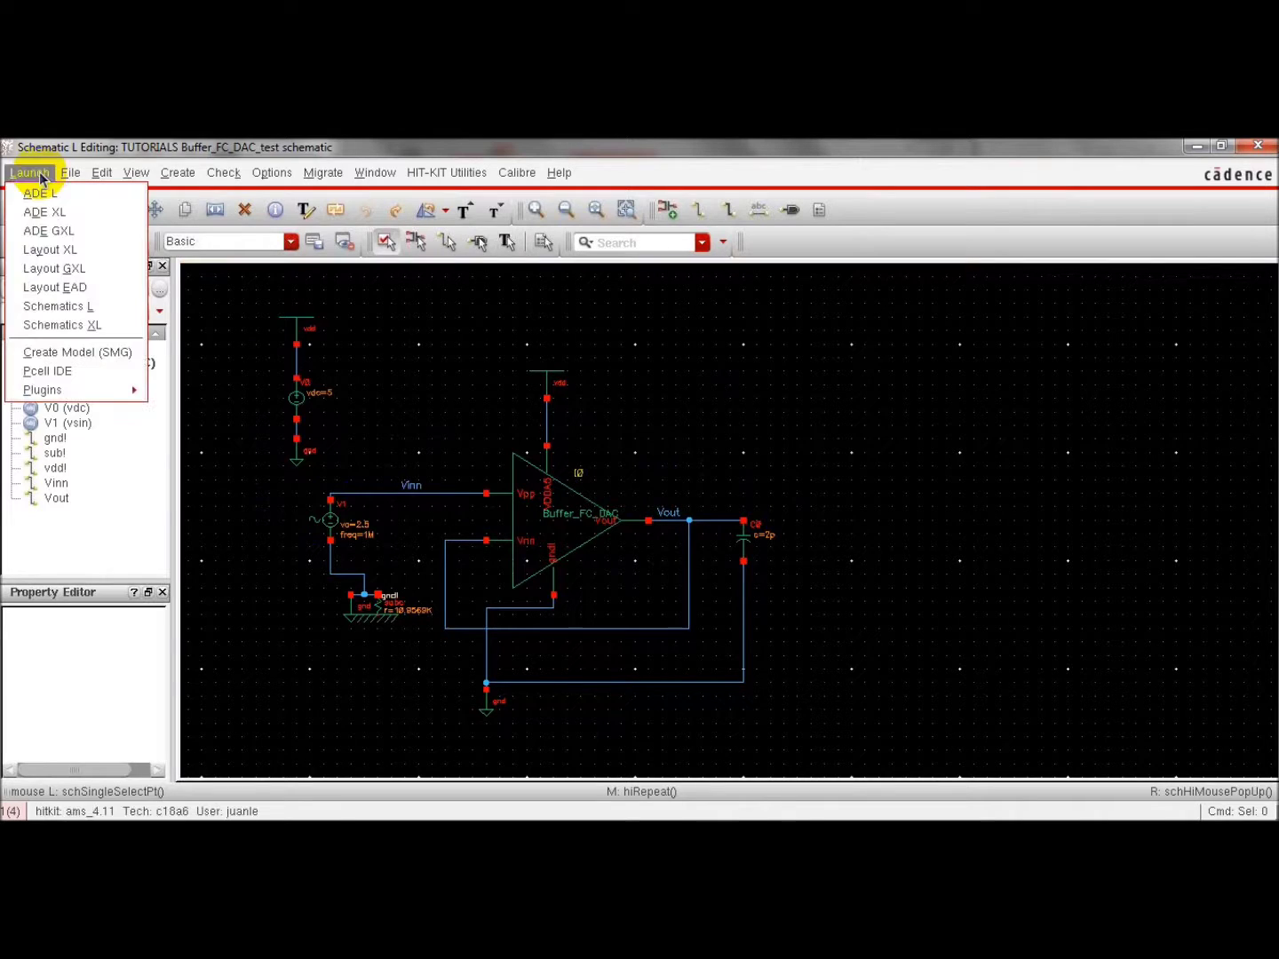
- Launch ADE GXL with a new adexl view, overwriting the existing adexl view
{"action": "left_click", "coordinate": [55, 233]}
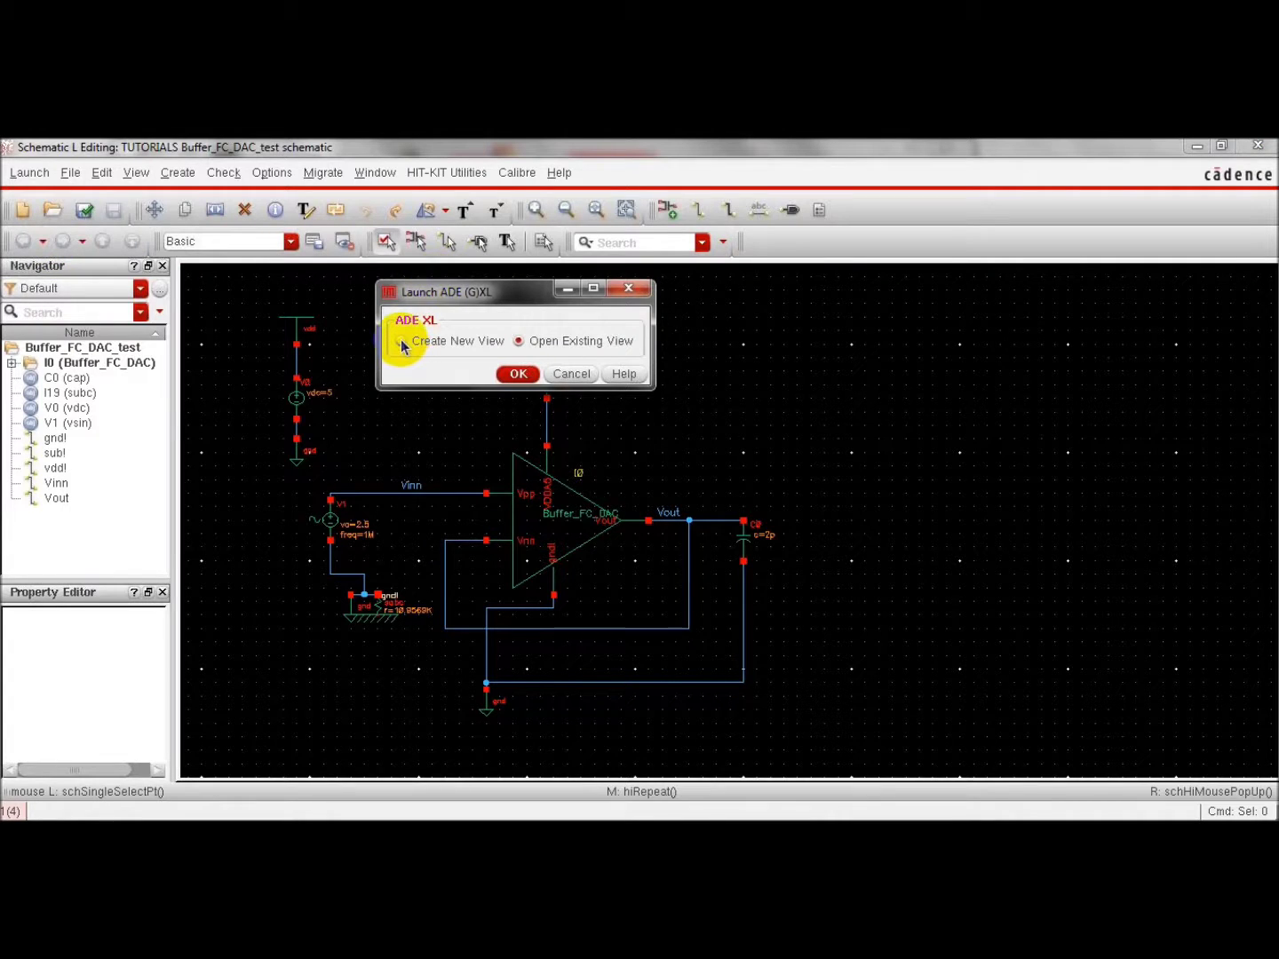
{"action": "left_click", "coordinate": [402, 343]}
{"action": "left_click", "coordinate": [515, 377]}
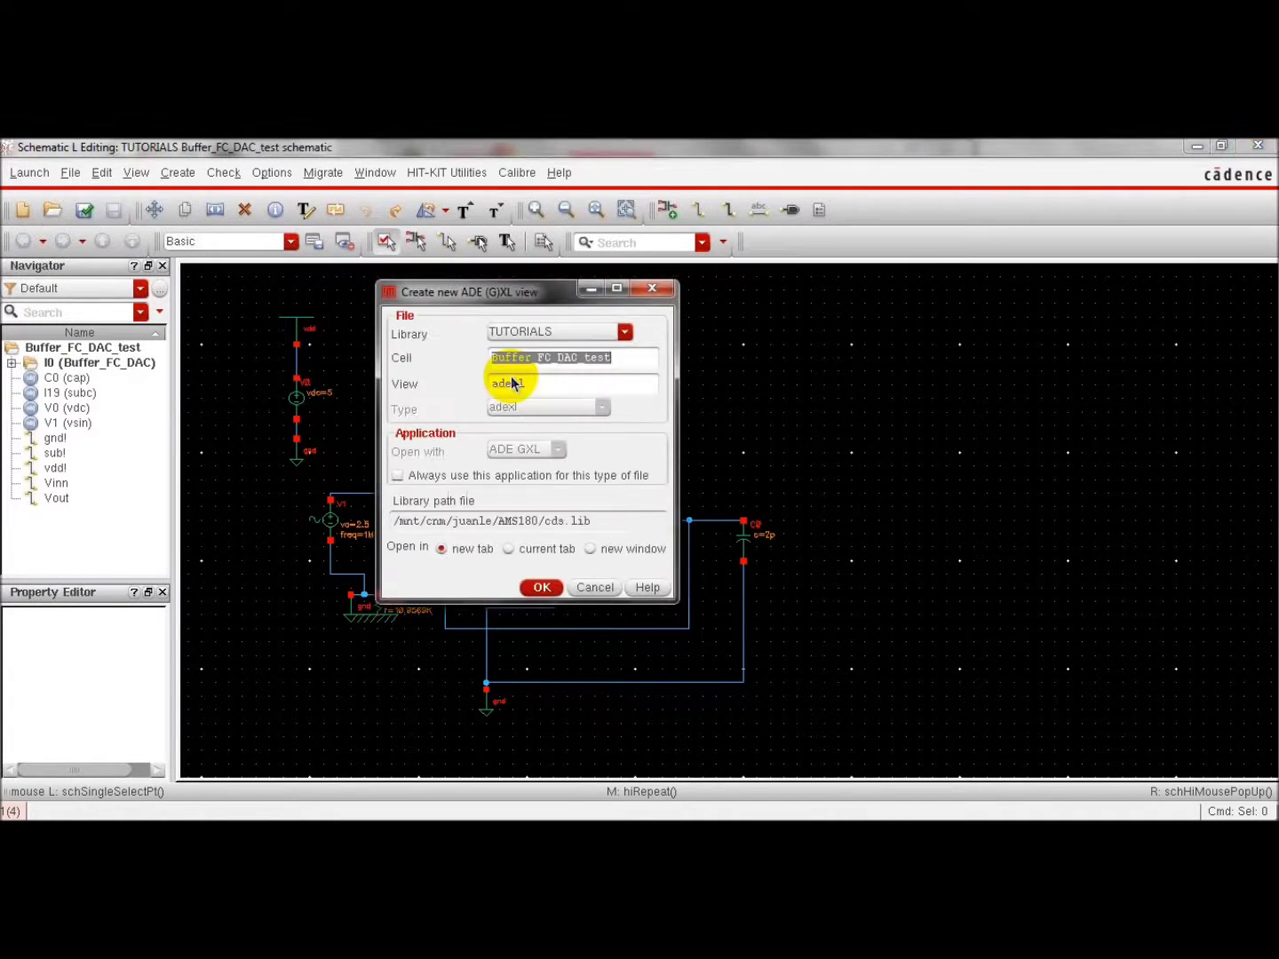
{"action": "left_click", "coordinate": [543, 590]}
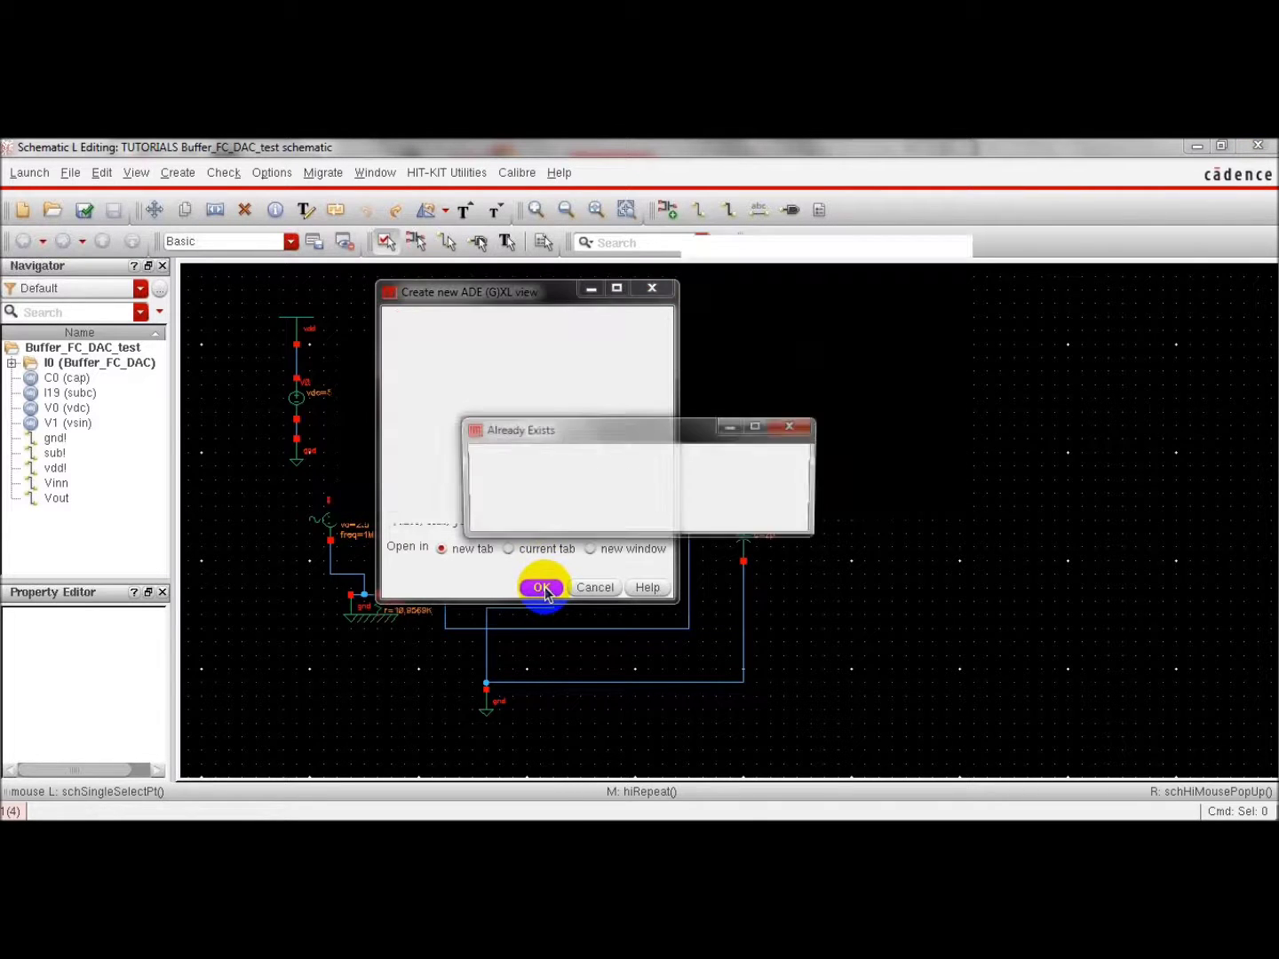
{"action": "left_click", "coordinate": [586, 515]}
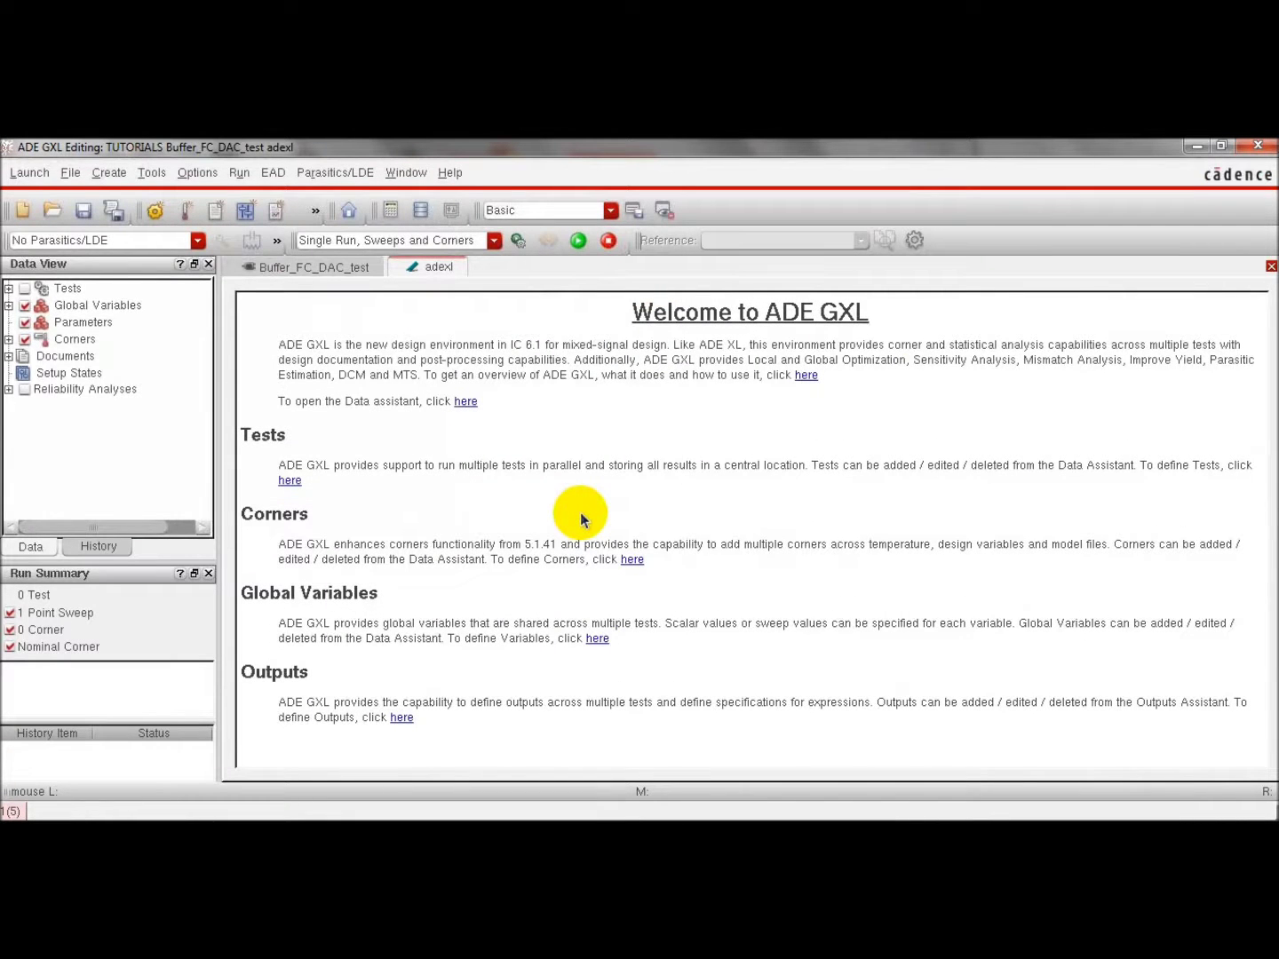
- Add a test using the TUTORIALS Buffer_FC_DAC_test schematic as its design
{"action": "left_click", "coordinate": [25, 291]}
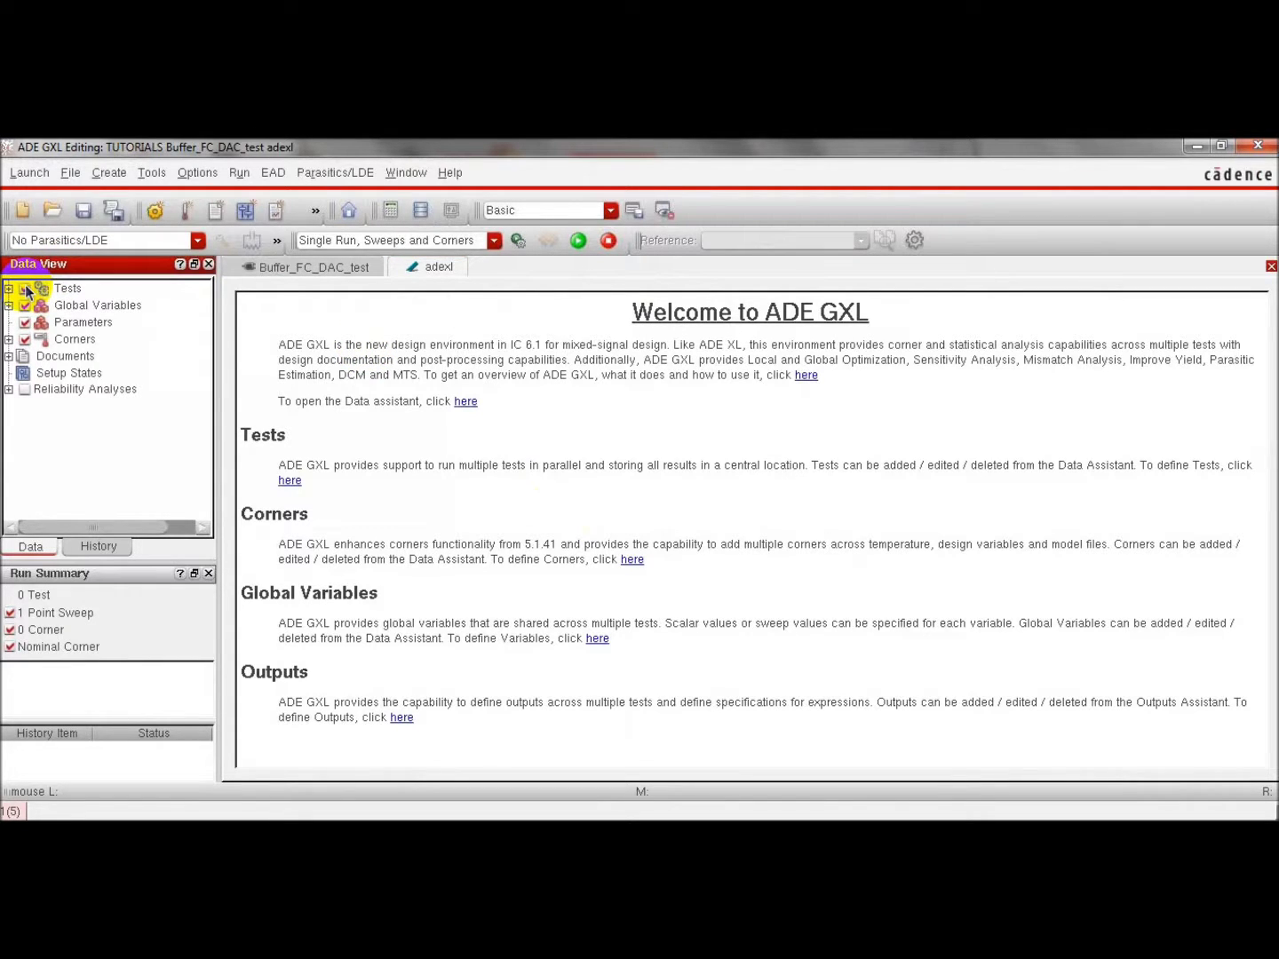
{"action": "left_click", "coordinate": [8, 289]}
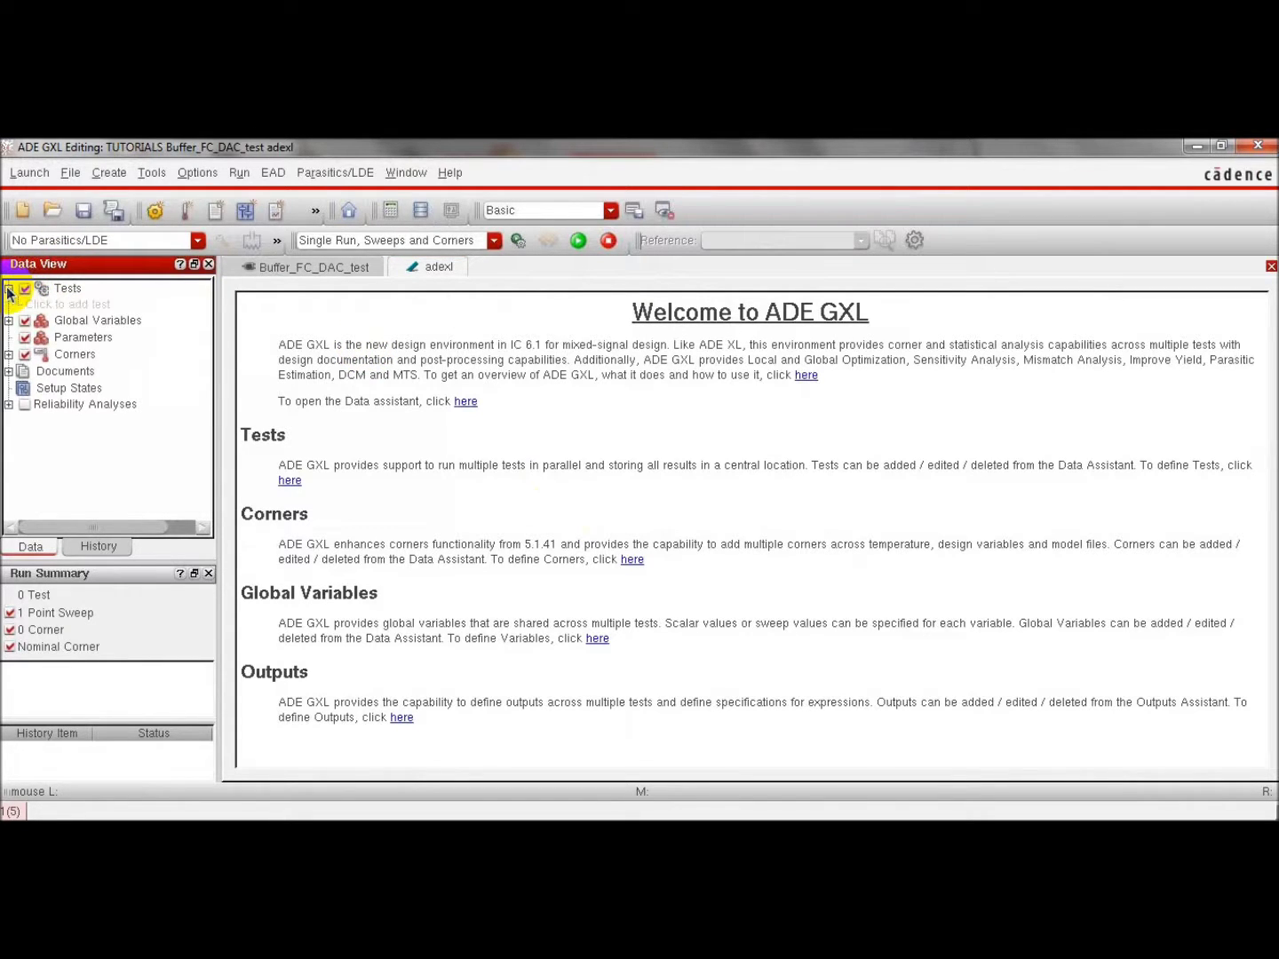
{"action": "left_click", "coordinate": [54, 304]}
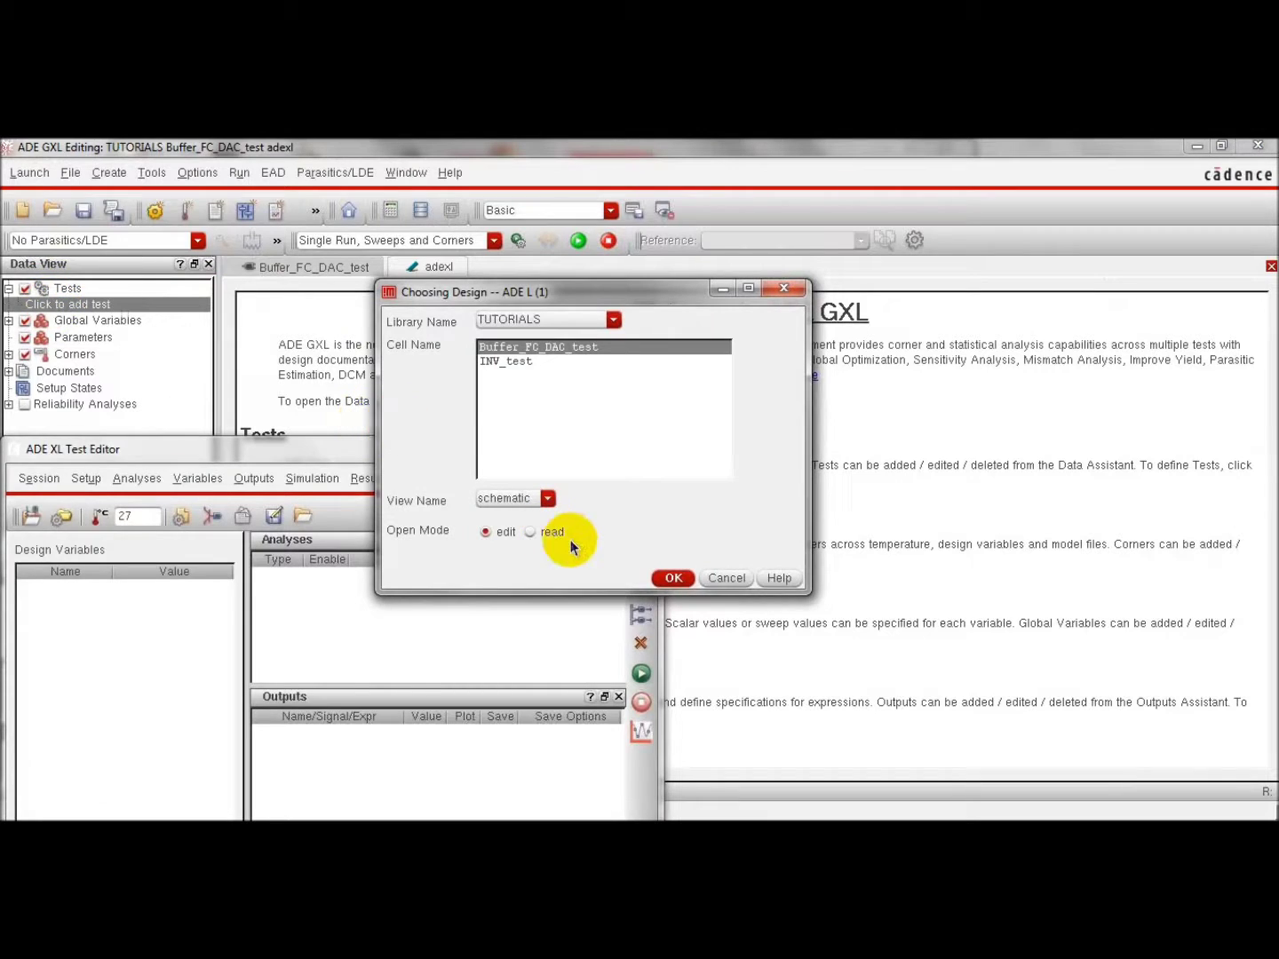
{"action": "left_click", "coordinate": [666, 578]}
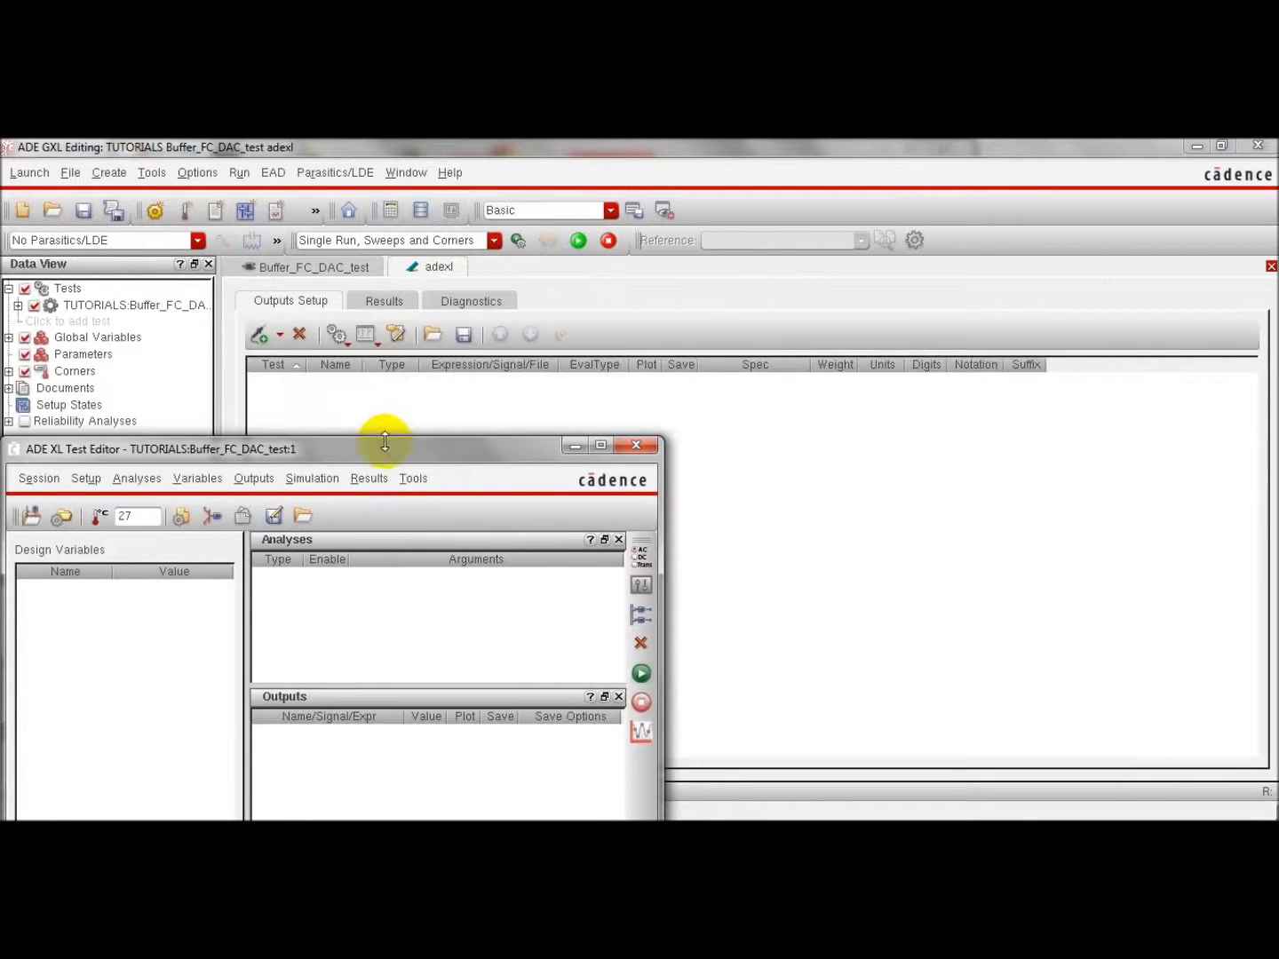
{"action": "left_click_drag", "start_coordinate": [371, 450], "coordinate": [379, 342]}
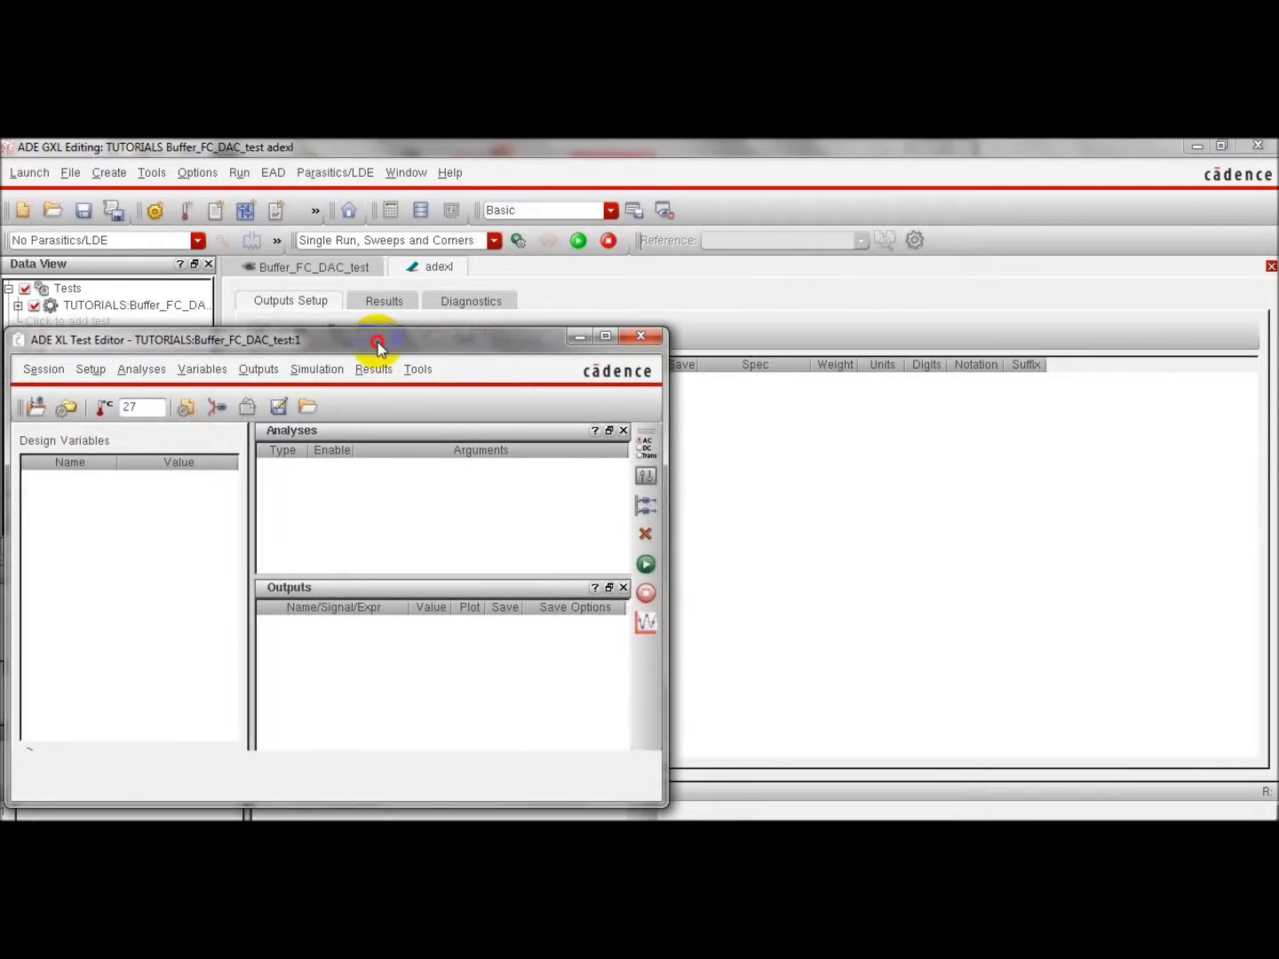
- Add an enabled transient analysis with a 1u stop time to the test
{"action": "left_click", "coordinate": [135, 373]}
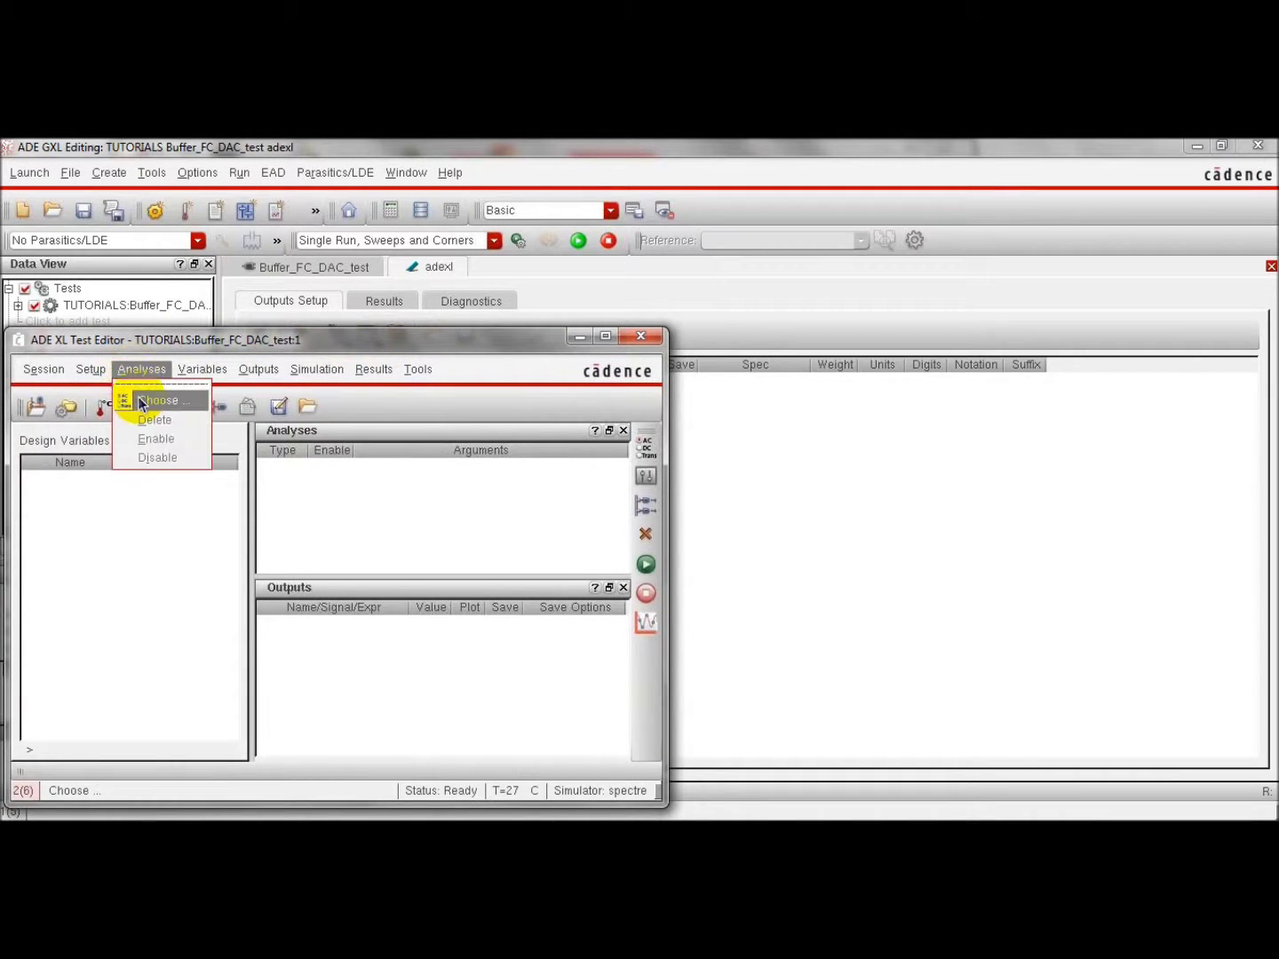
{"action": "left_click", "coordinate": [139, 397]}
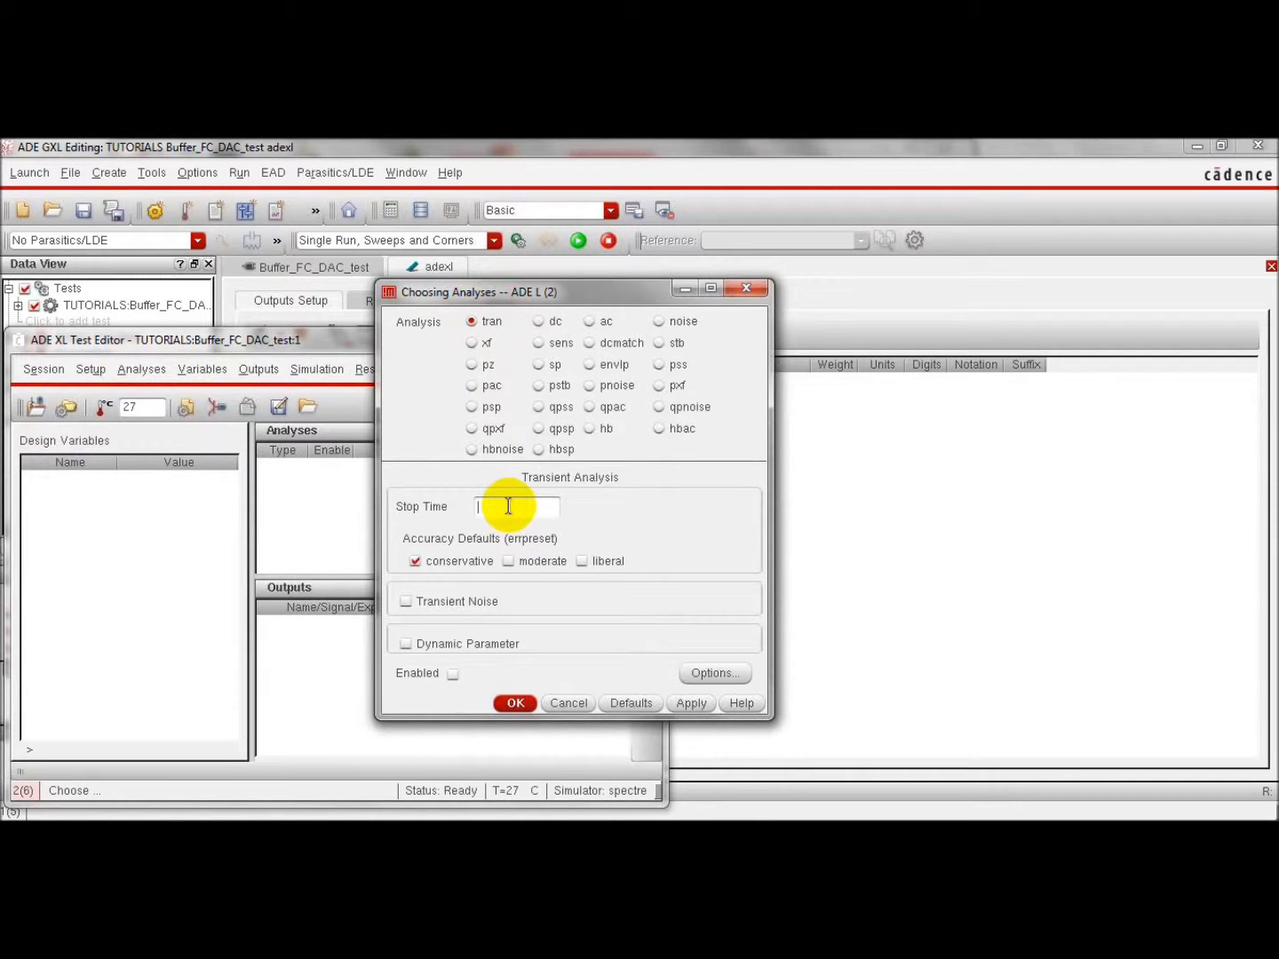
{"action": "type", "text": "1u"}
{"action": "left_click", "coordinate": [499, 703]}
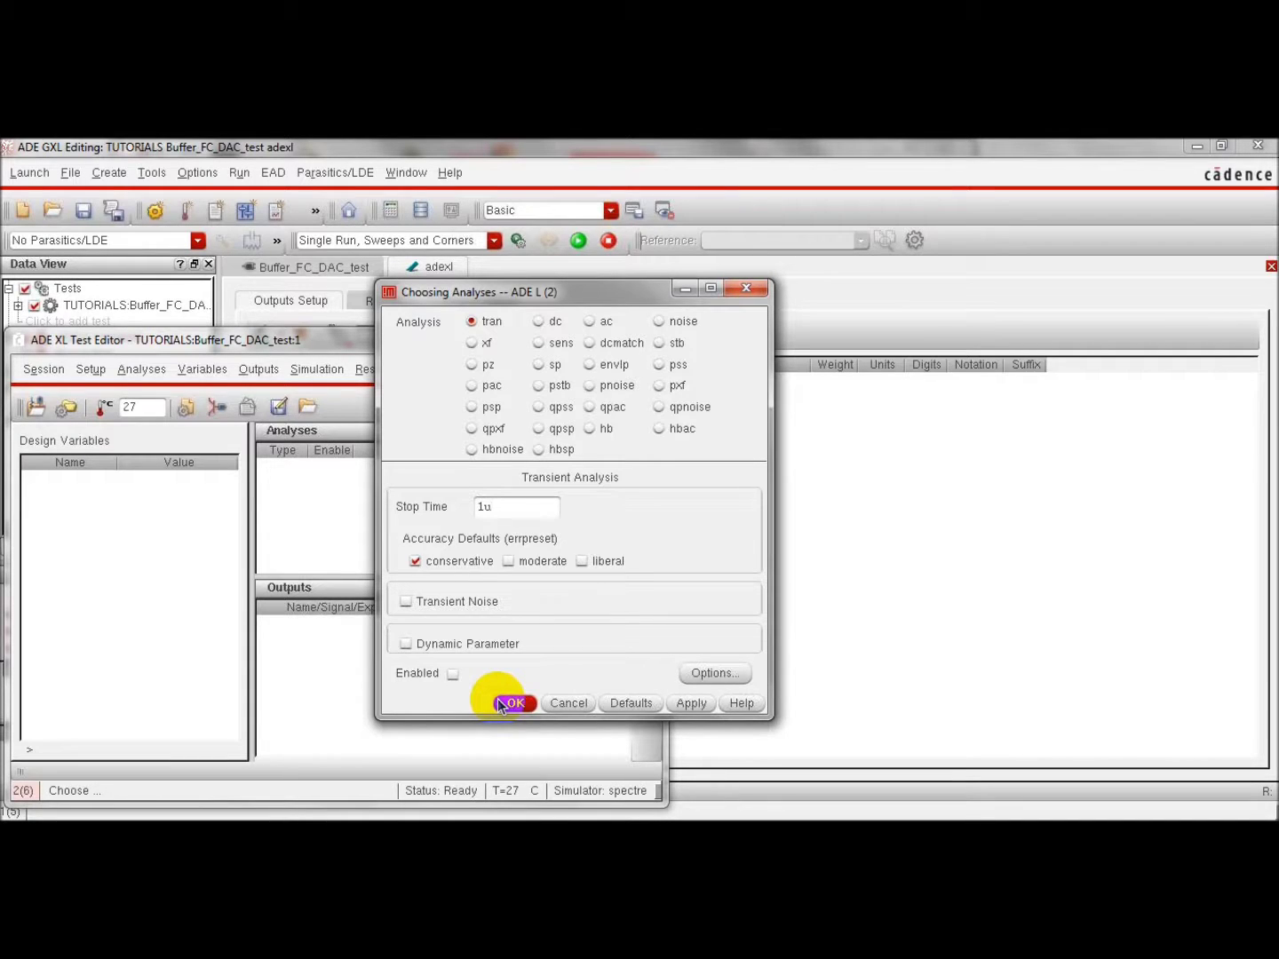
{"action": "left_click", "coordinate": [499, 704]}
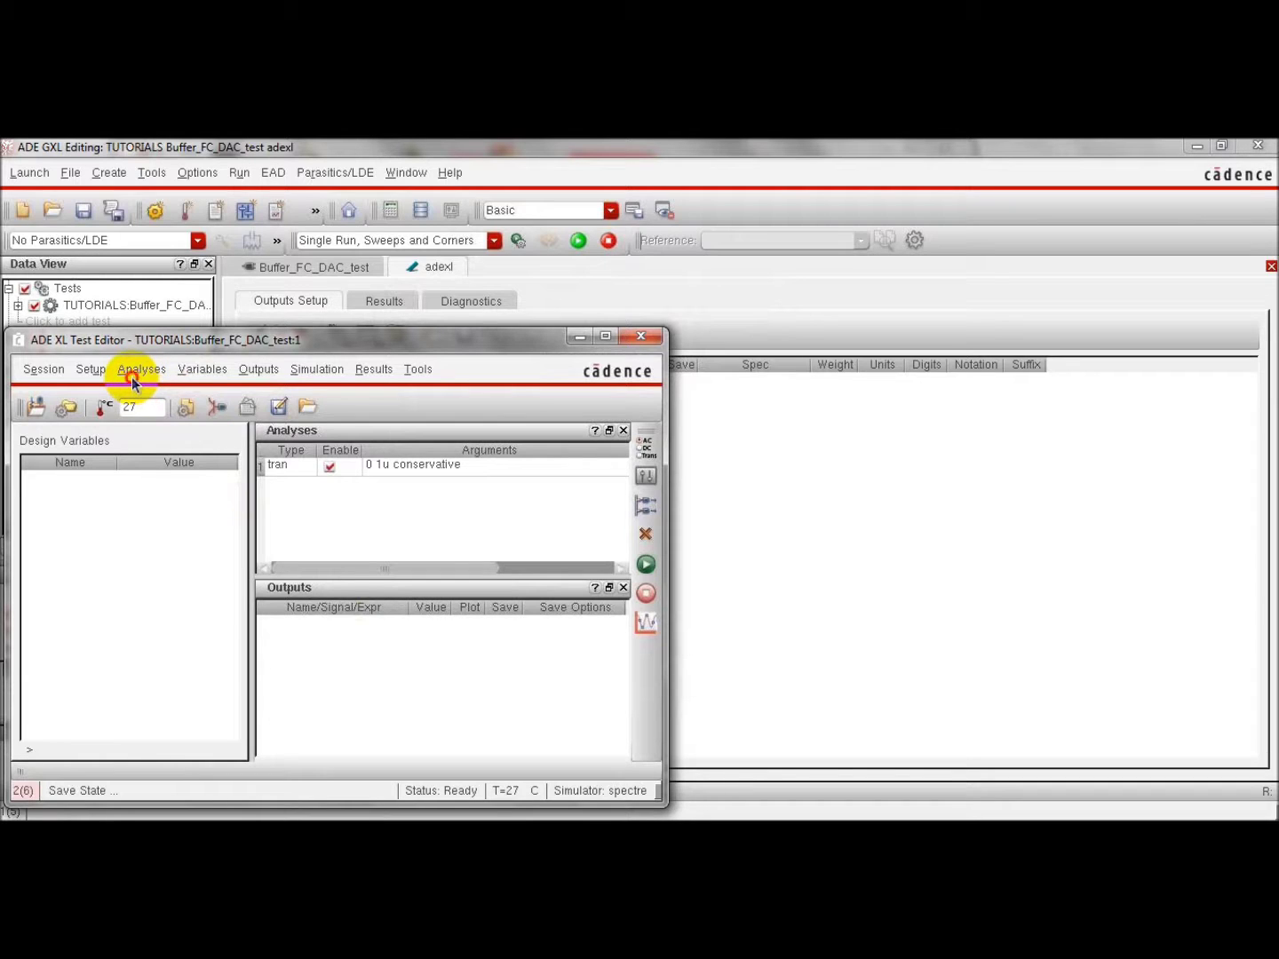
{"action": "left_click", "coordinate": [132, 376]}
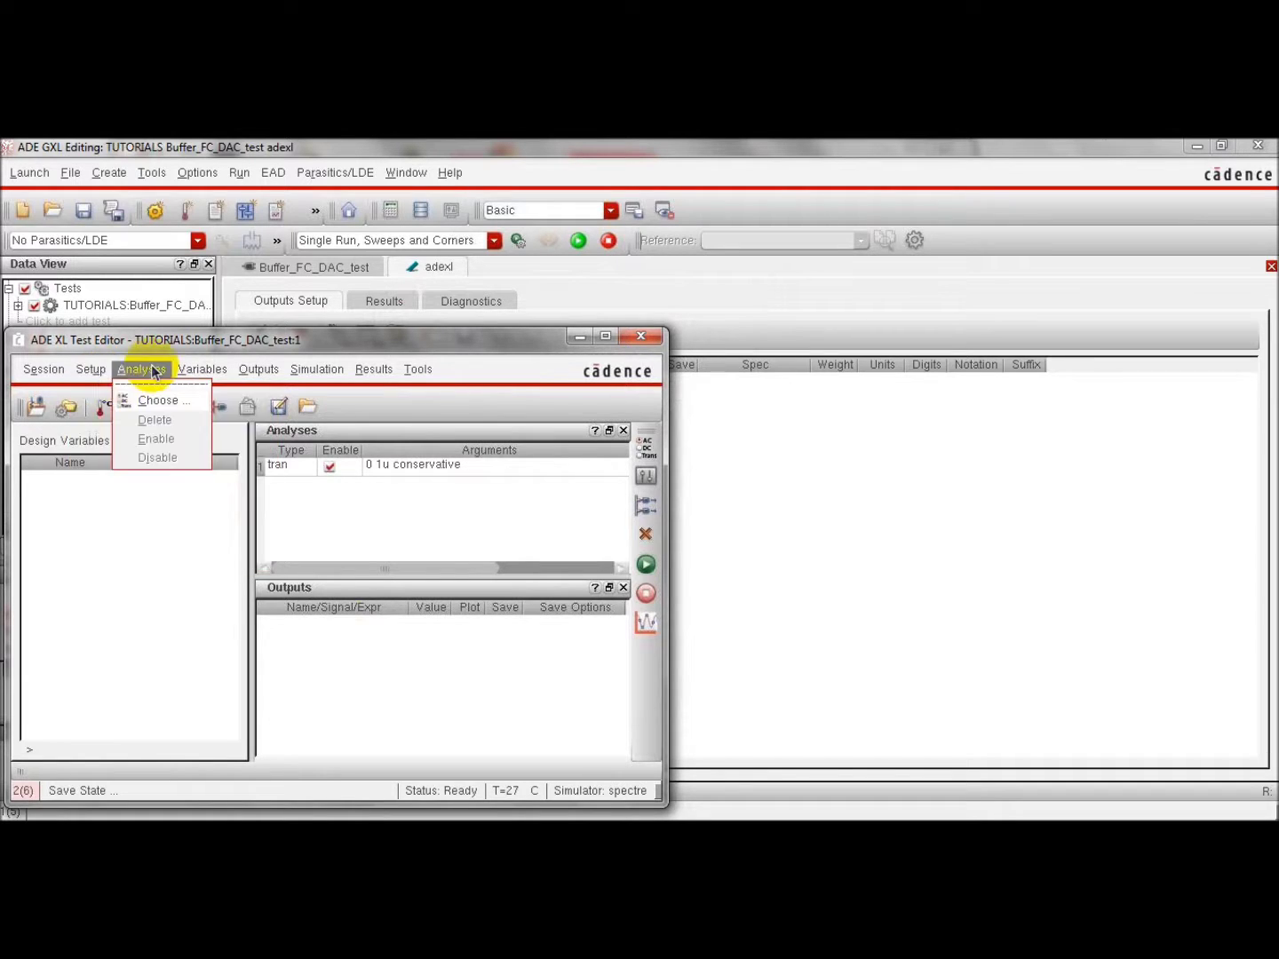
- In the model library setup, switch cap.scs to the capmc section
{"action": "mouse_move", "coordinate": [92, 377]}
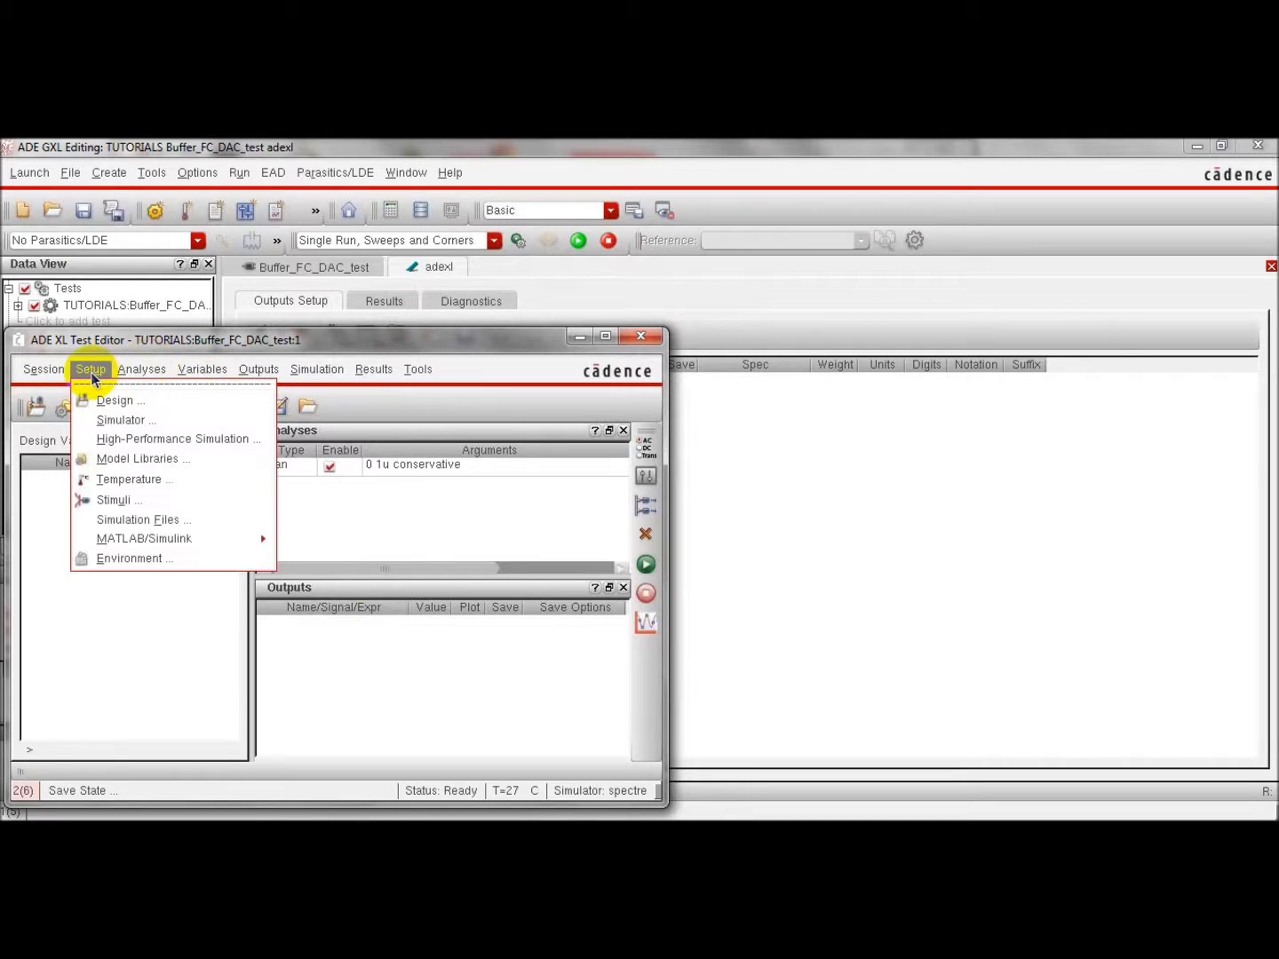
{"action": "left_click", "coordinate": [116, 459]}
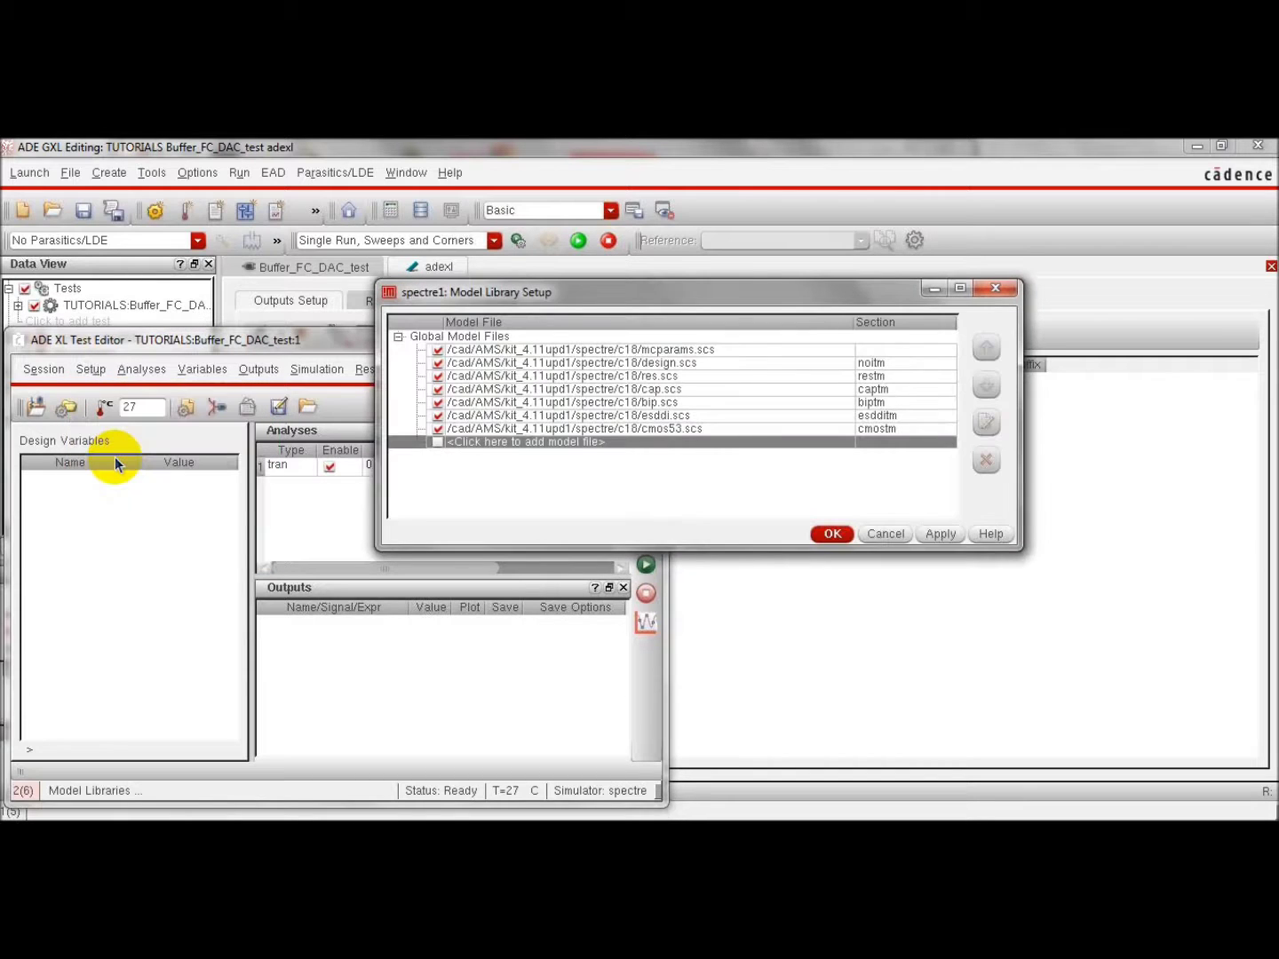
{"action": "mouse_move", "coordinate": [812, 395]}
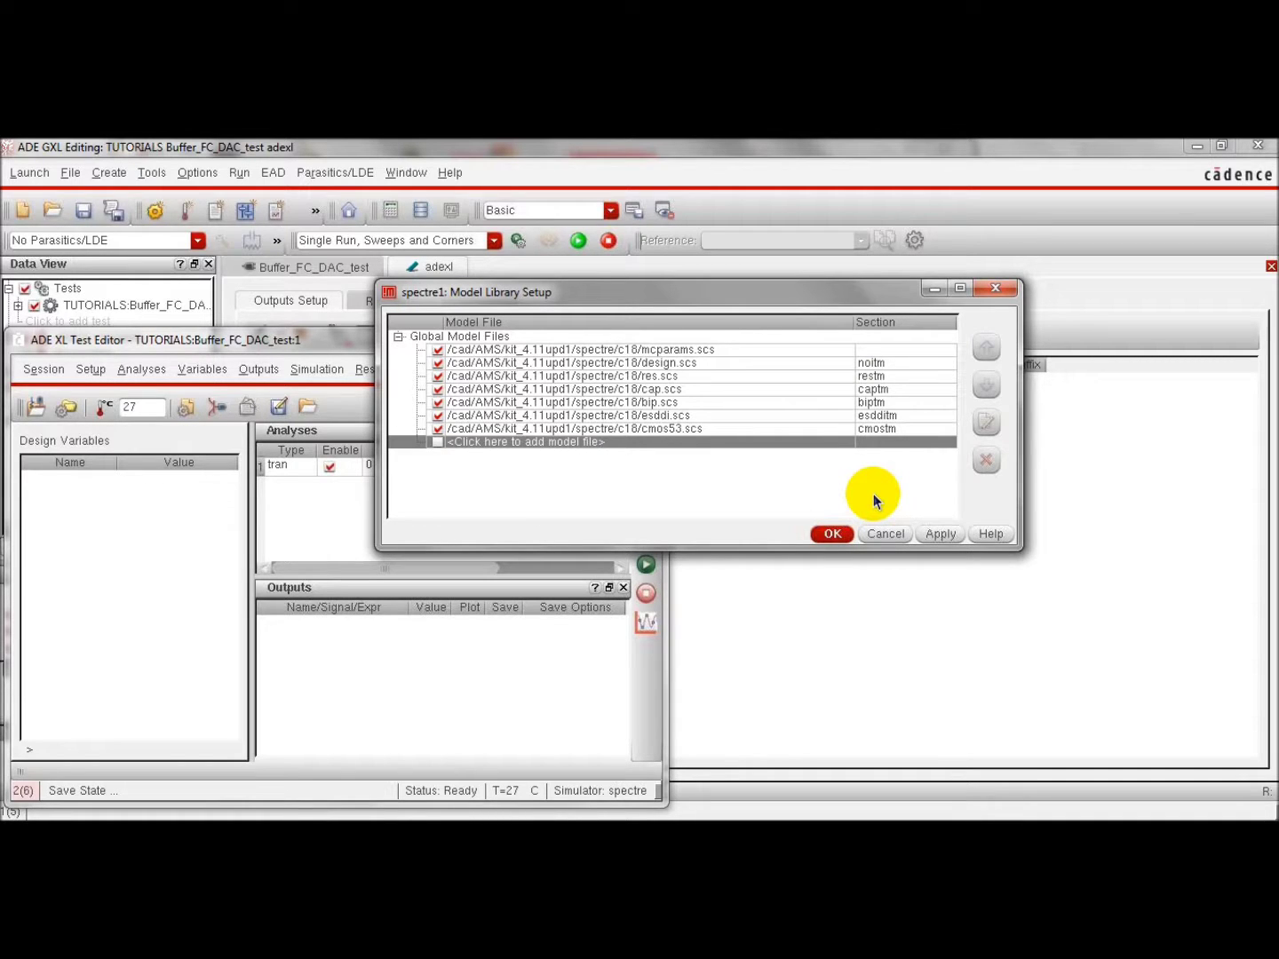
{"action": "left_click", "coordinate": [898, 396]}
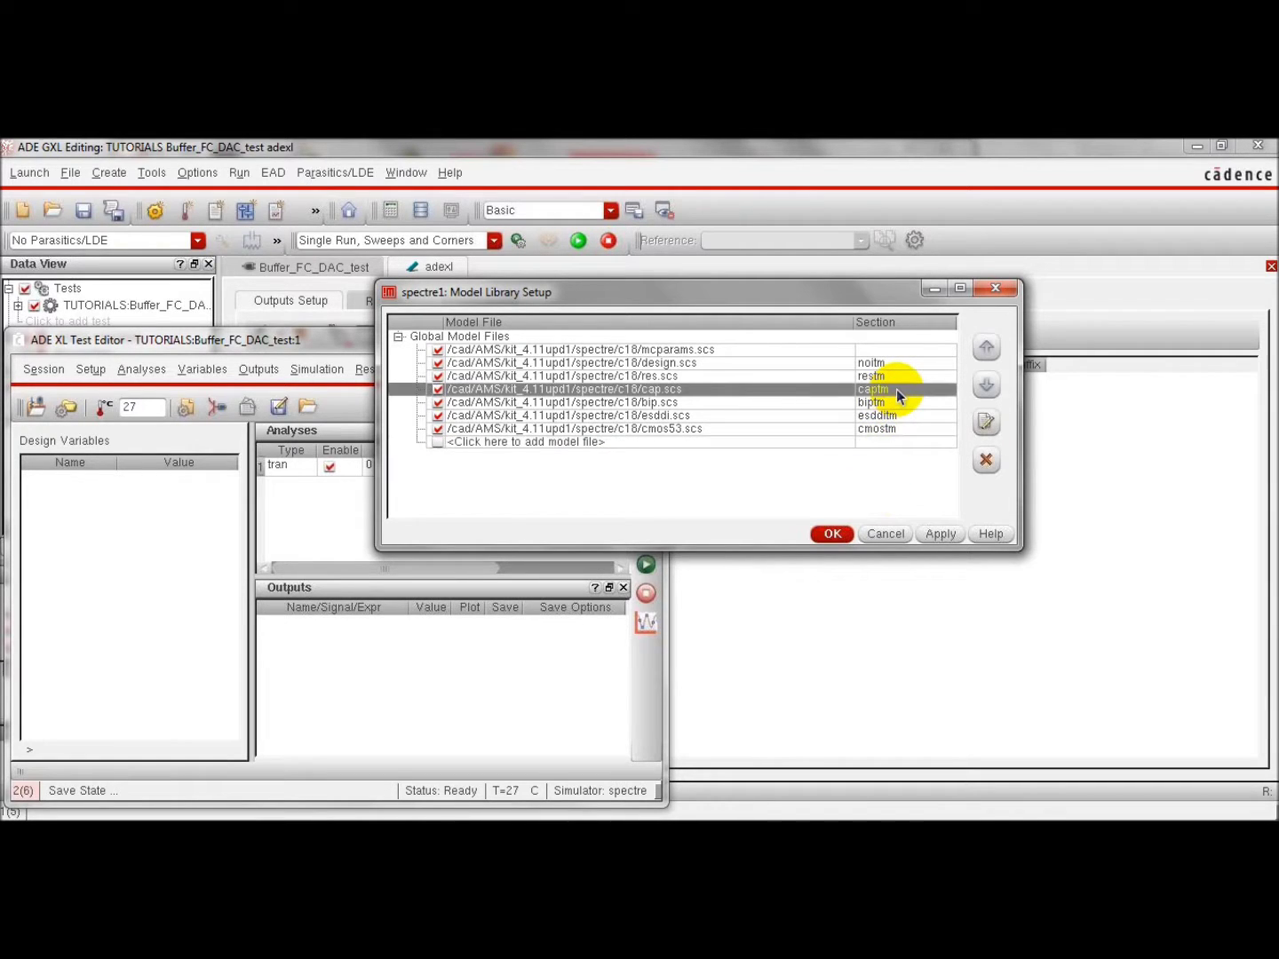
{"action": "left_click", "coordinate": [896, 389]}
{"action": "left_click", "coordinate": [949, 391]}
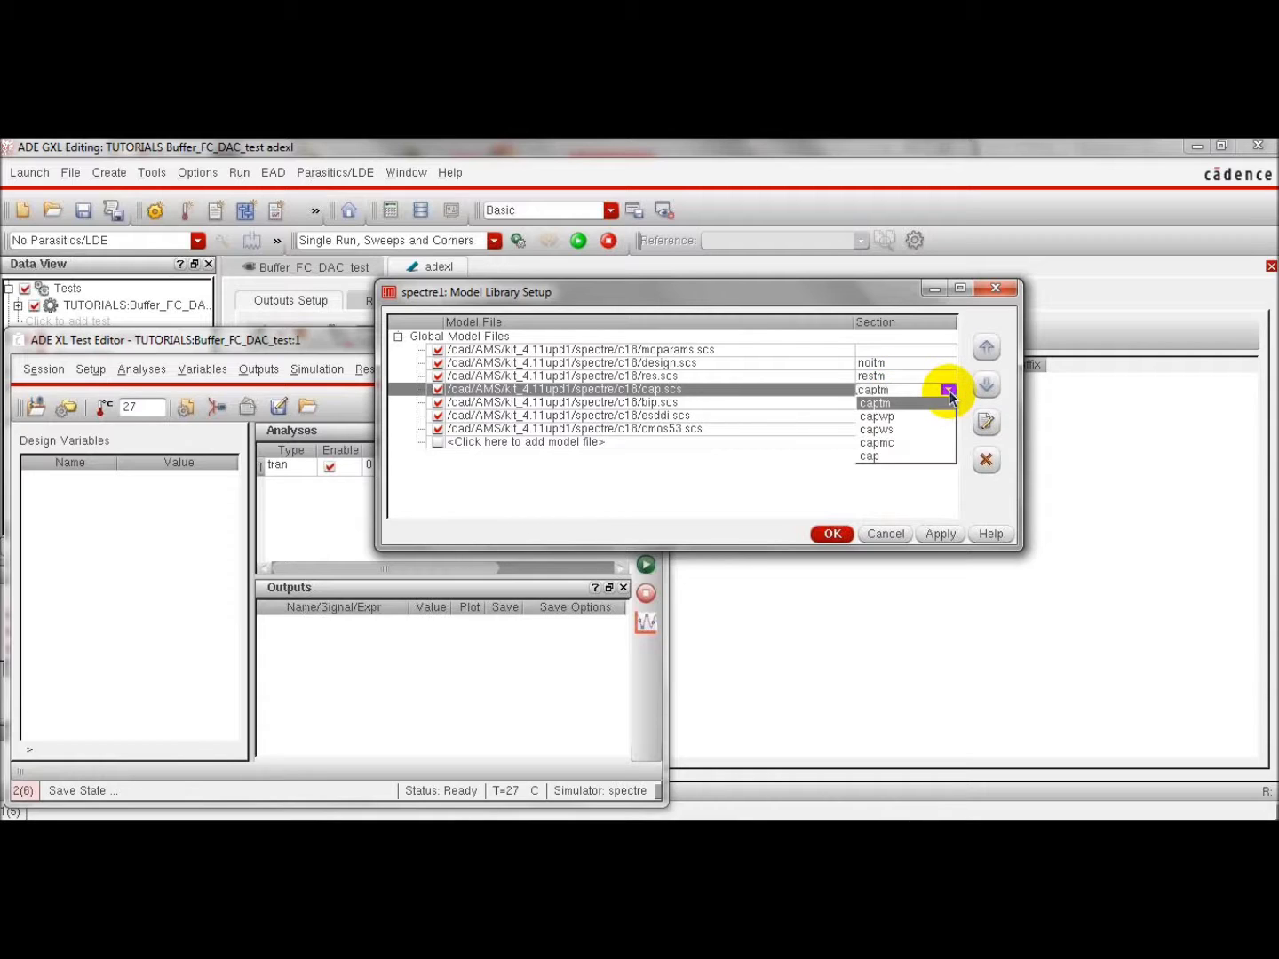
{"action": "left_click", "coordinate": [932, 444]}
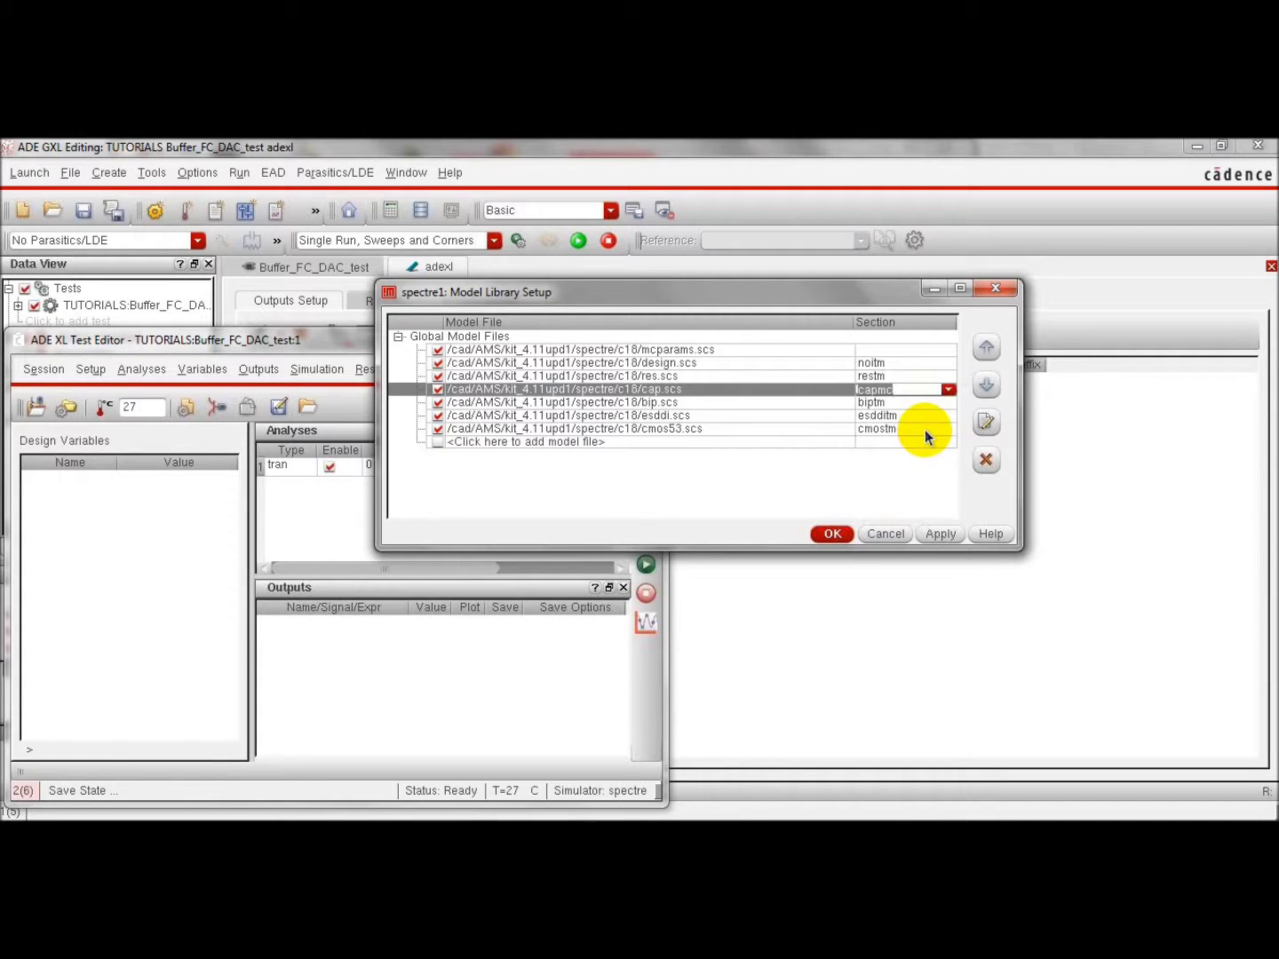
- Switch cmos53.scs to the cmosmc section and apply the model library changes
{"action": "left_click", "coordinate": [924, 429]}
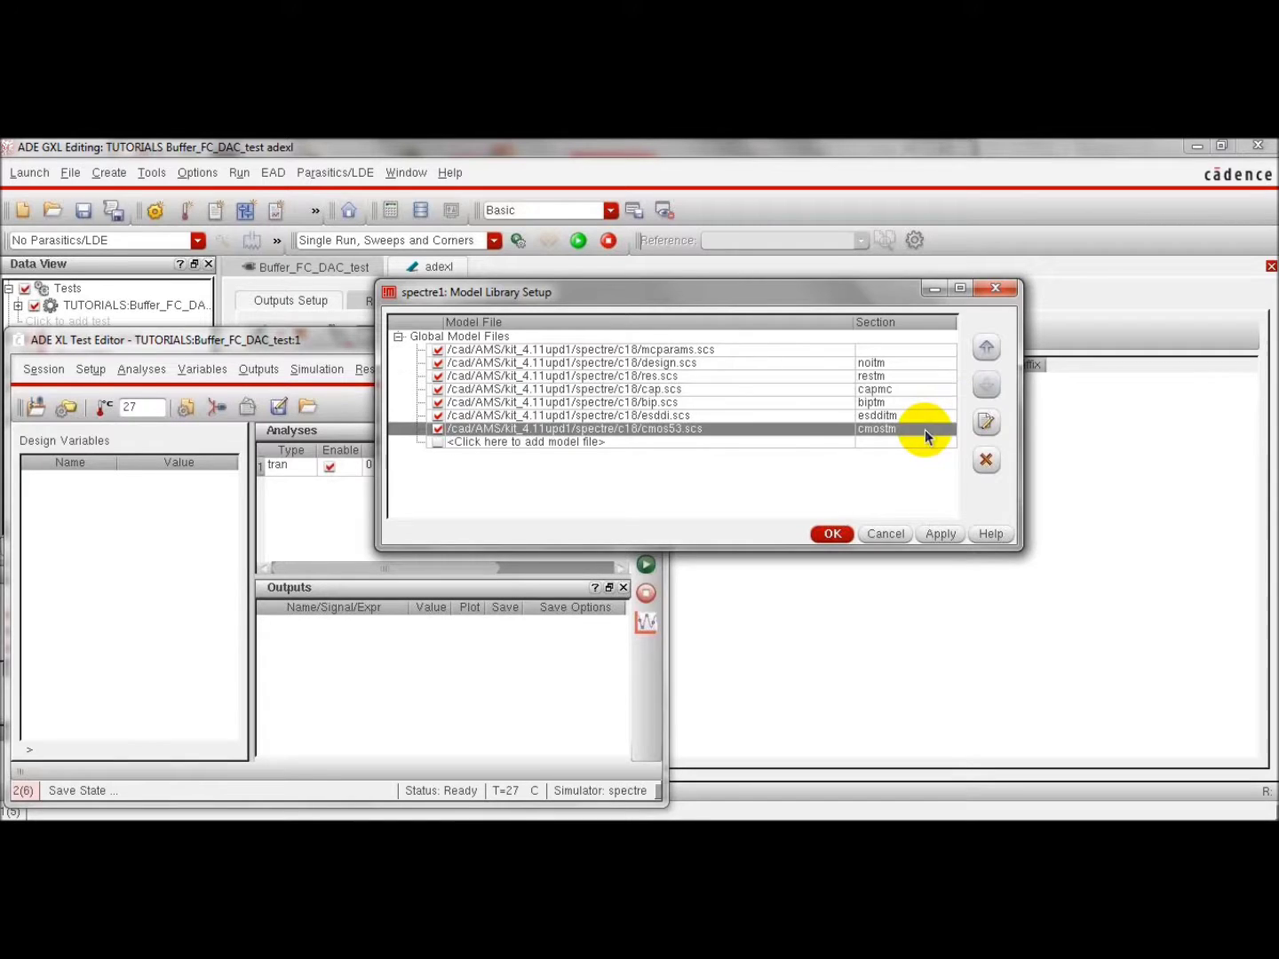
{"action": "left_click", "coordinate": [924, 429]}
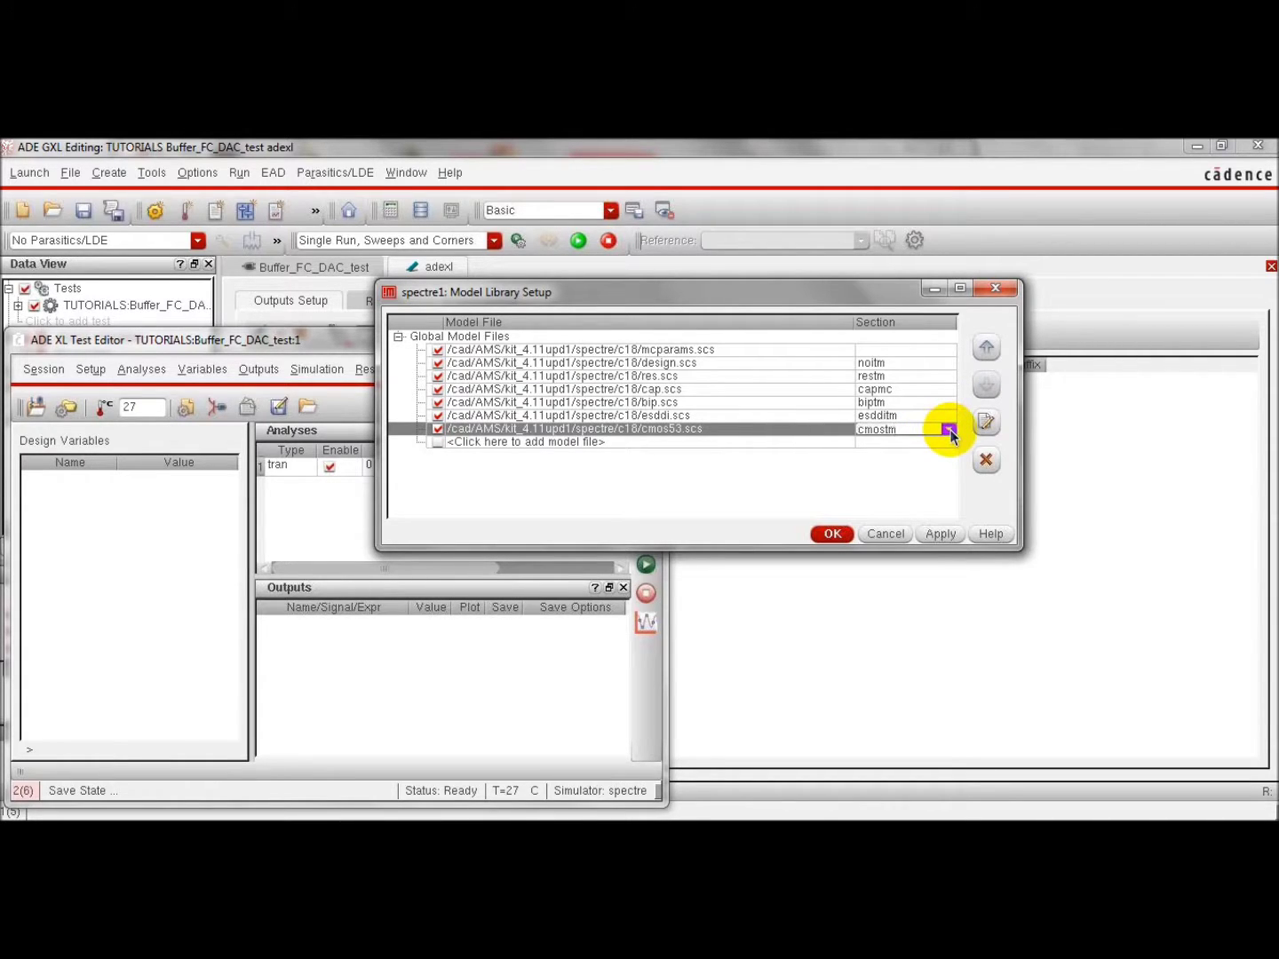
{"action": "left_click", "coordinate": [948, 430]}
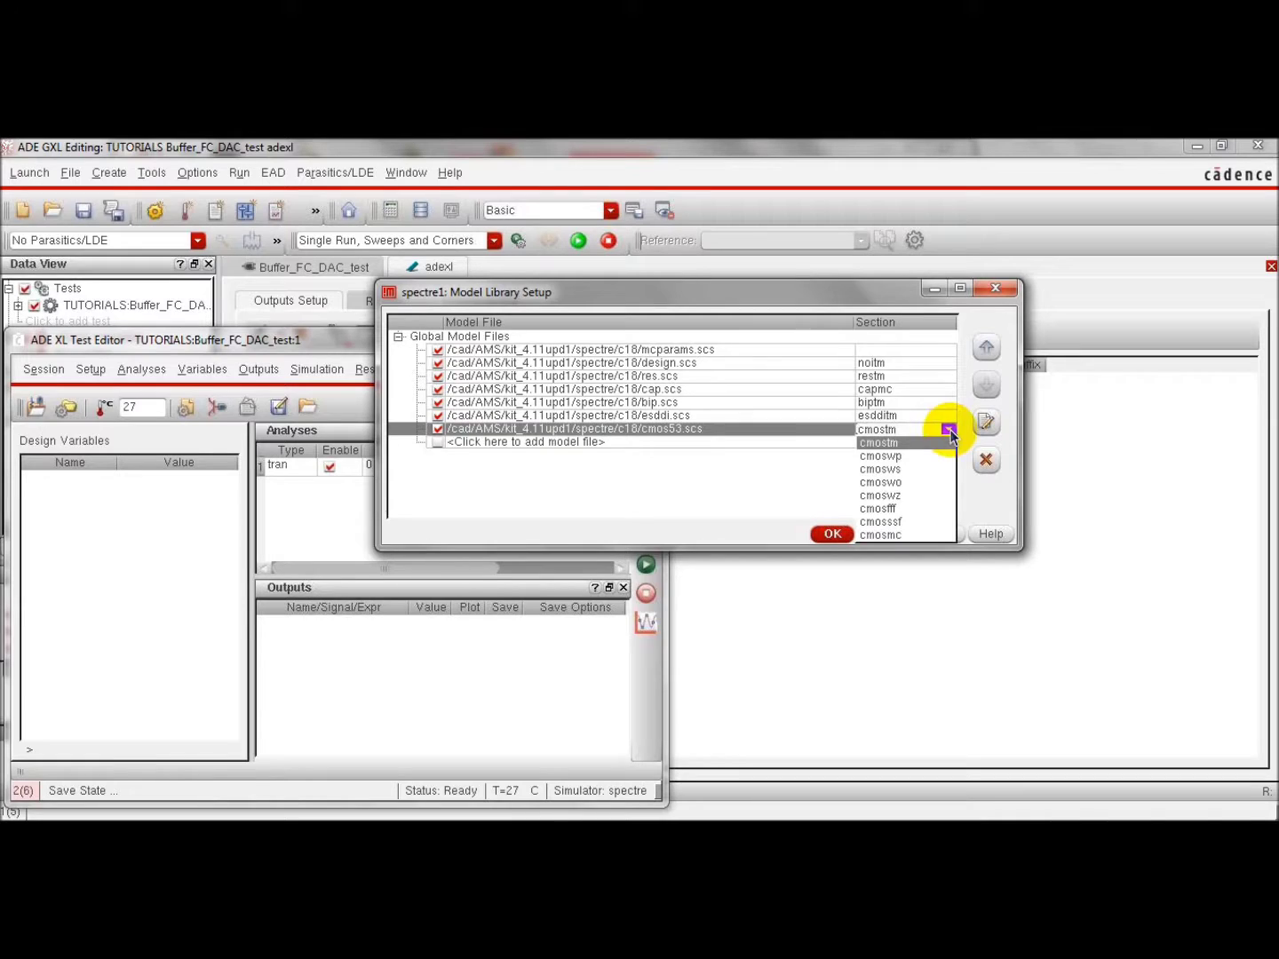
{"action": "left_click", "coordinate": [908, 536]}
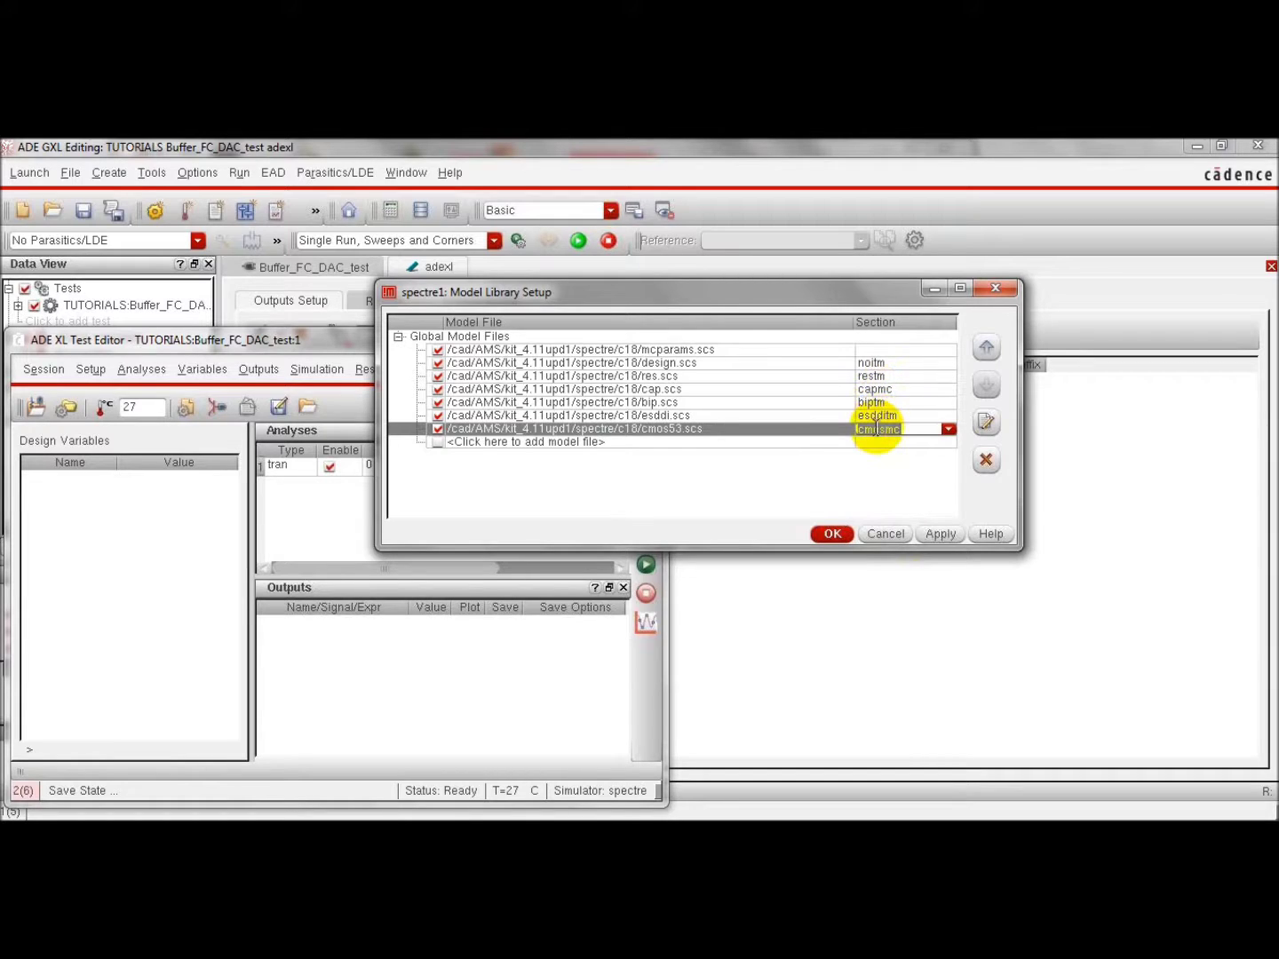
{"action": "left_click", "coordinate": [875, 430]}
{"action": "left_click", "coordinate": [830, 536]}
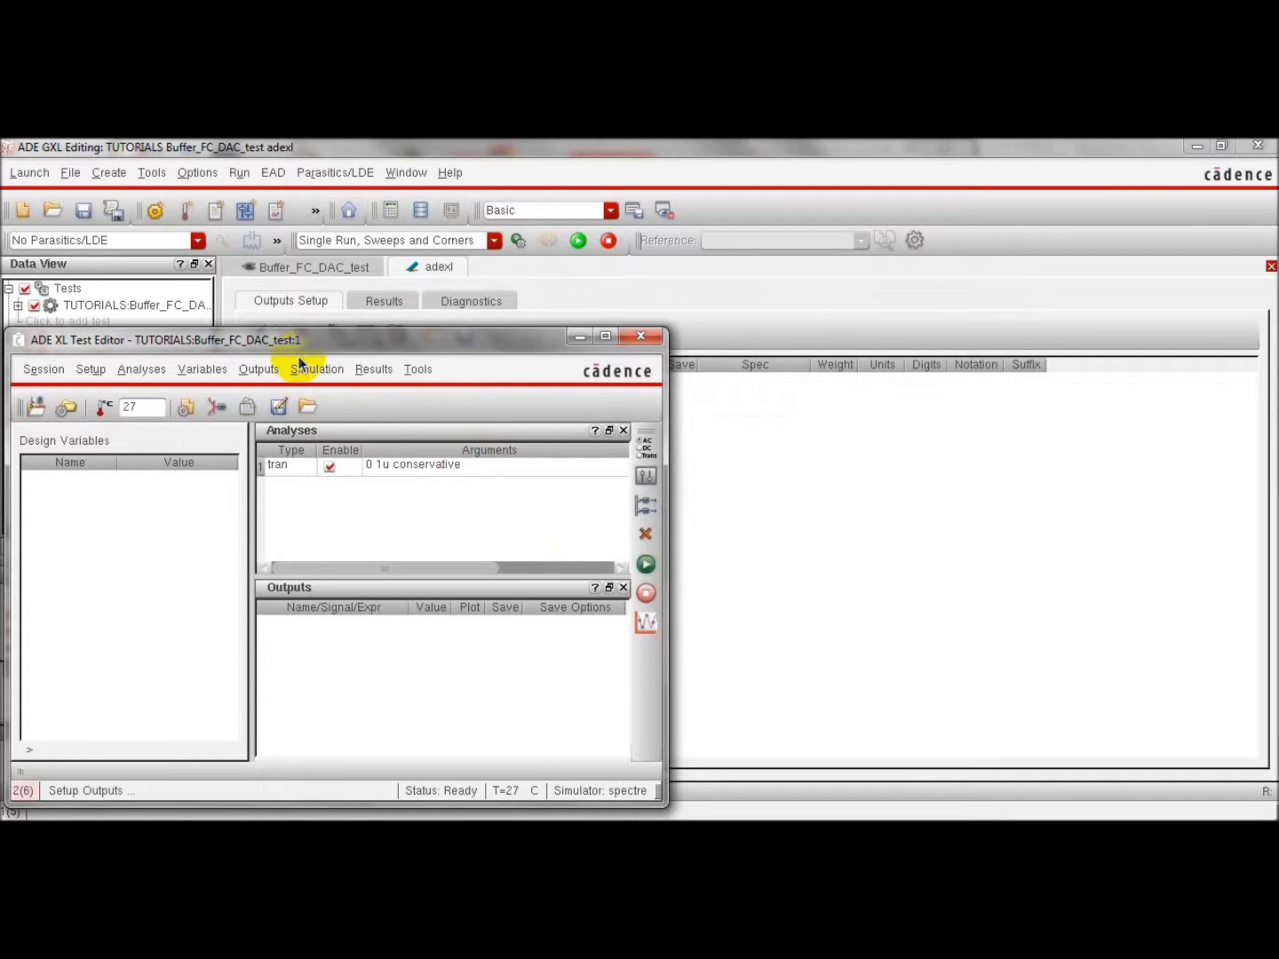
- Pick the Vinn and Vout nets on the schematic as plotted outputs
{"action": "left_click", "coordinate": [260, 370]}
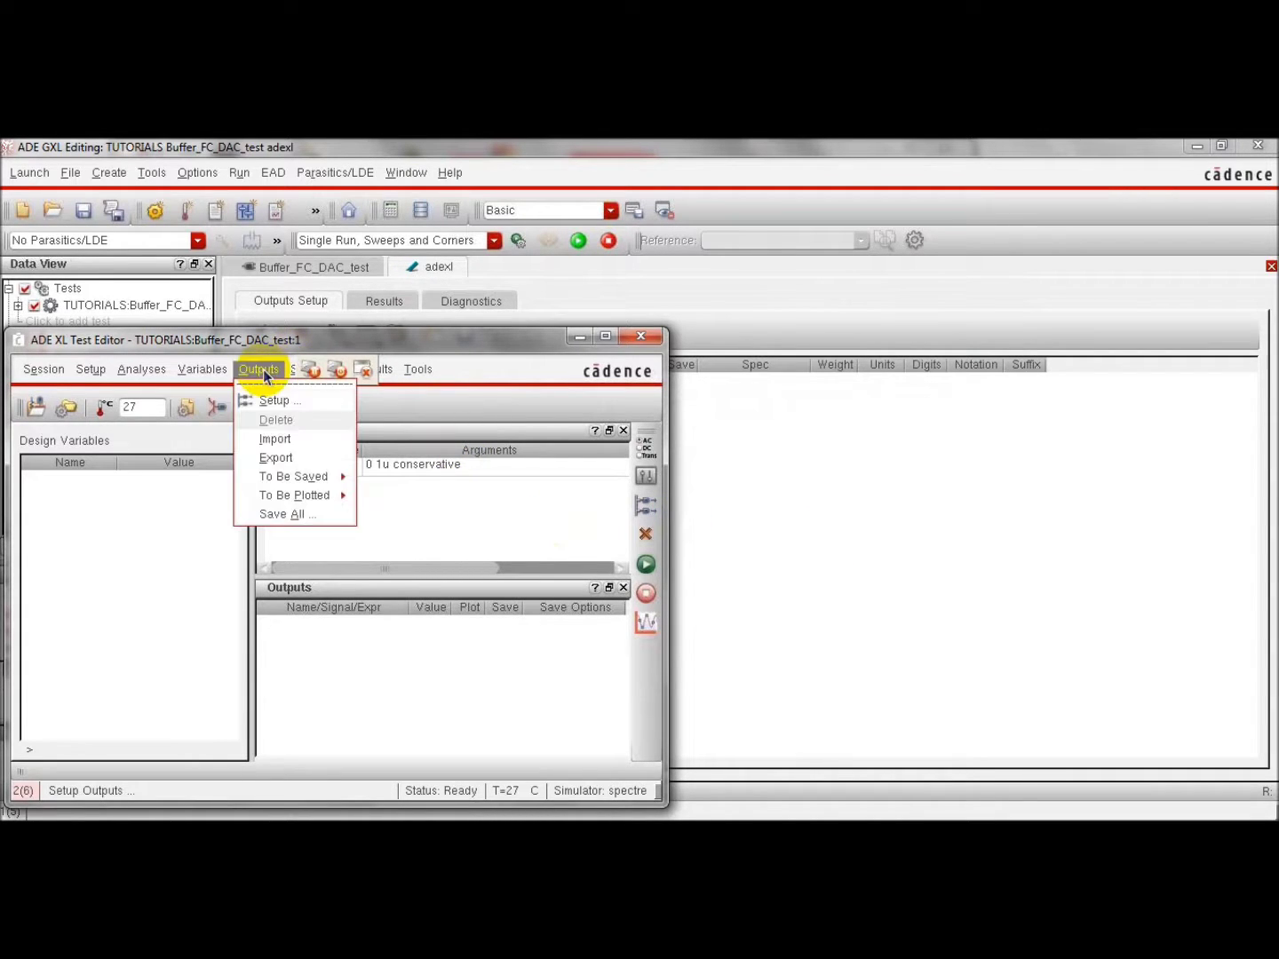
{"action": "mouse_move", "coordinate": [285, 478]}
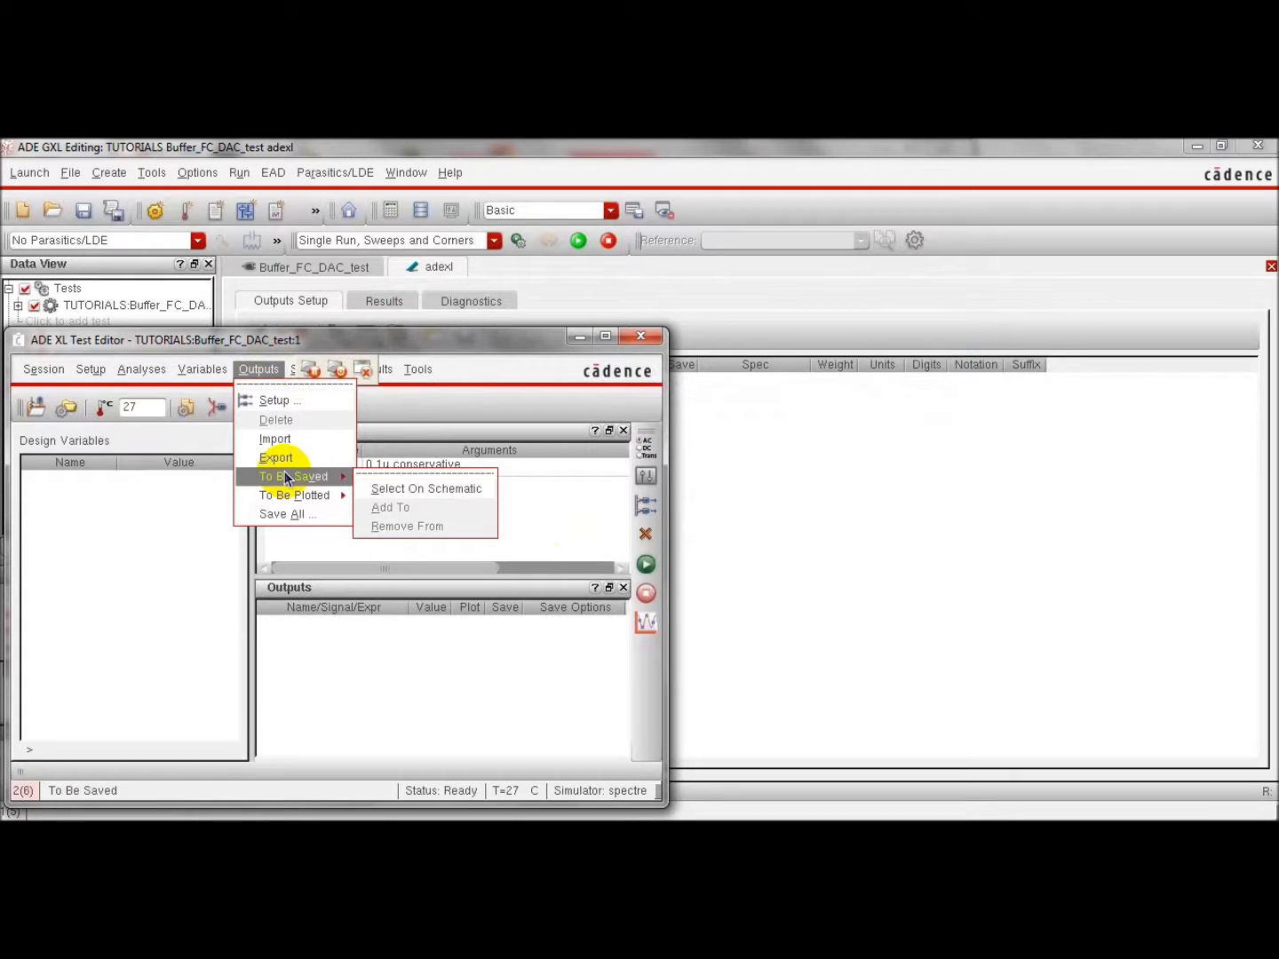
{"action": "mouse_move", "coordinate": [347, 499]}
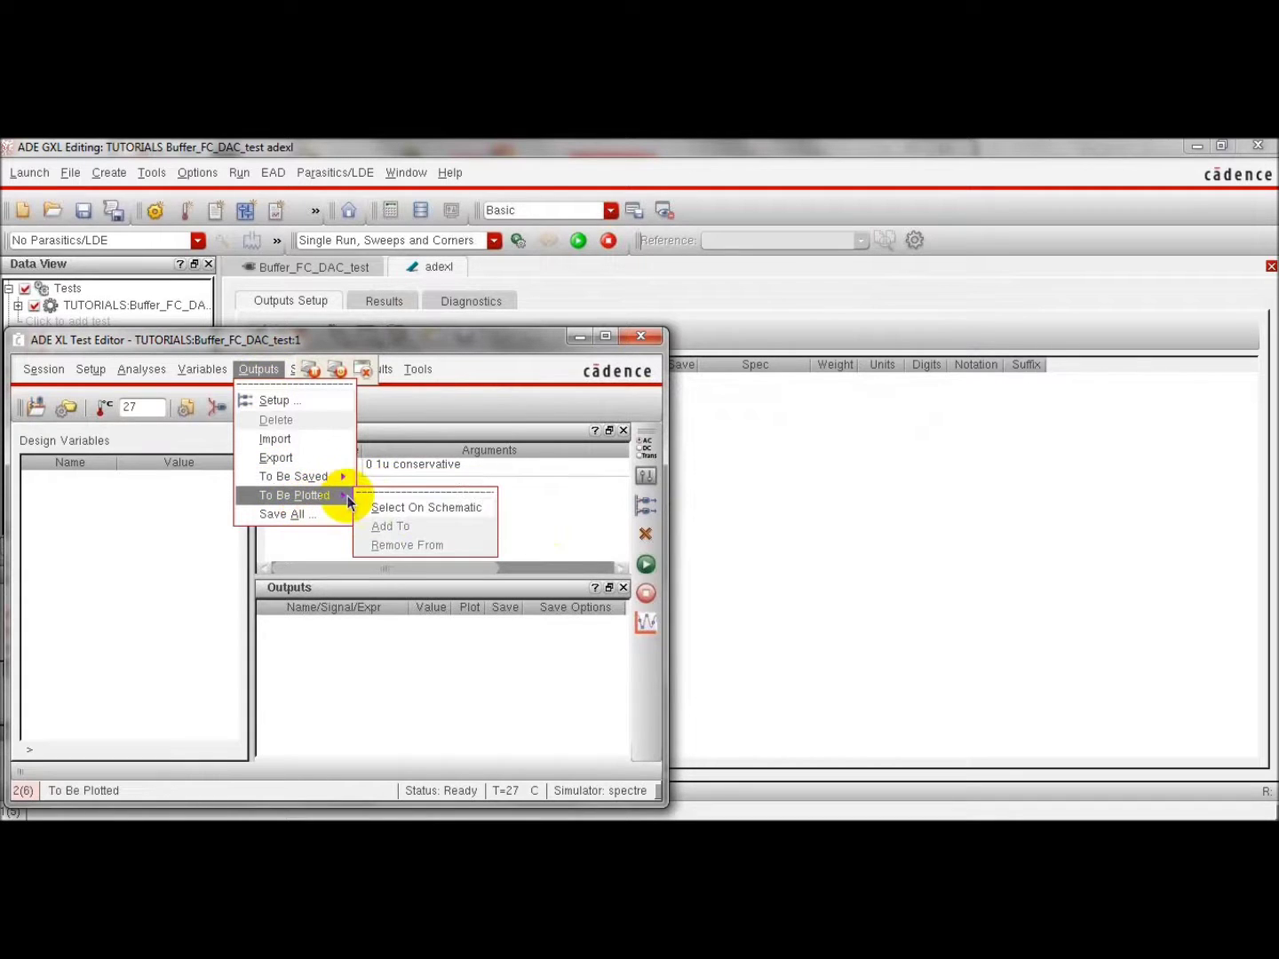
{"action": "left_click", "coordinate": [390, 508]}
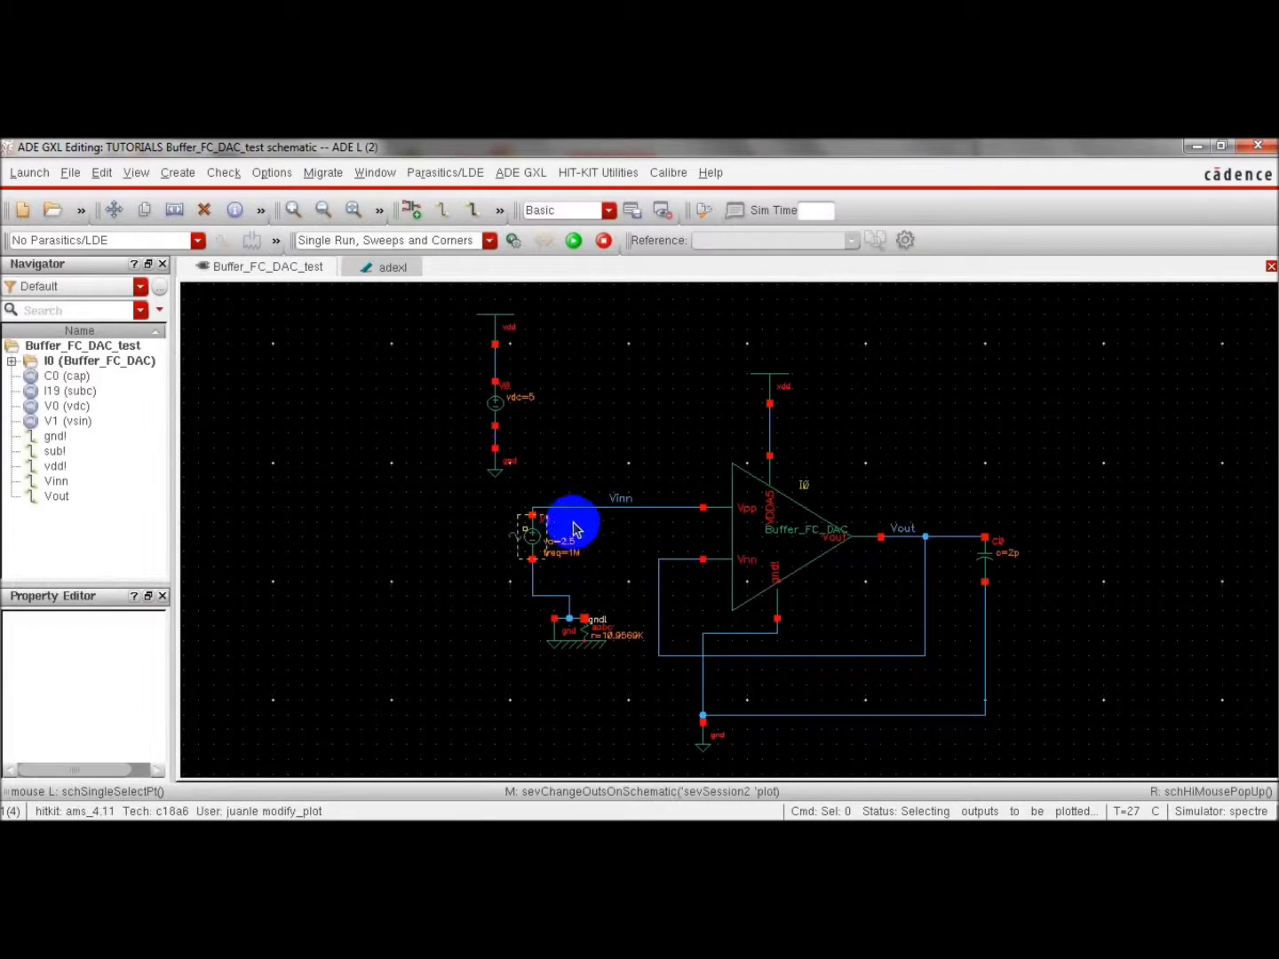
{"action": "left_click", "coordinate": [584, 514]}
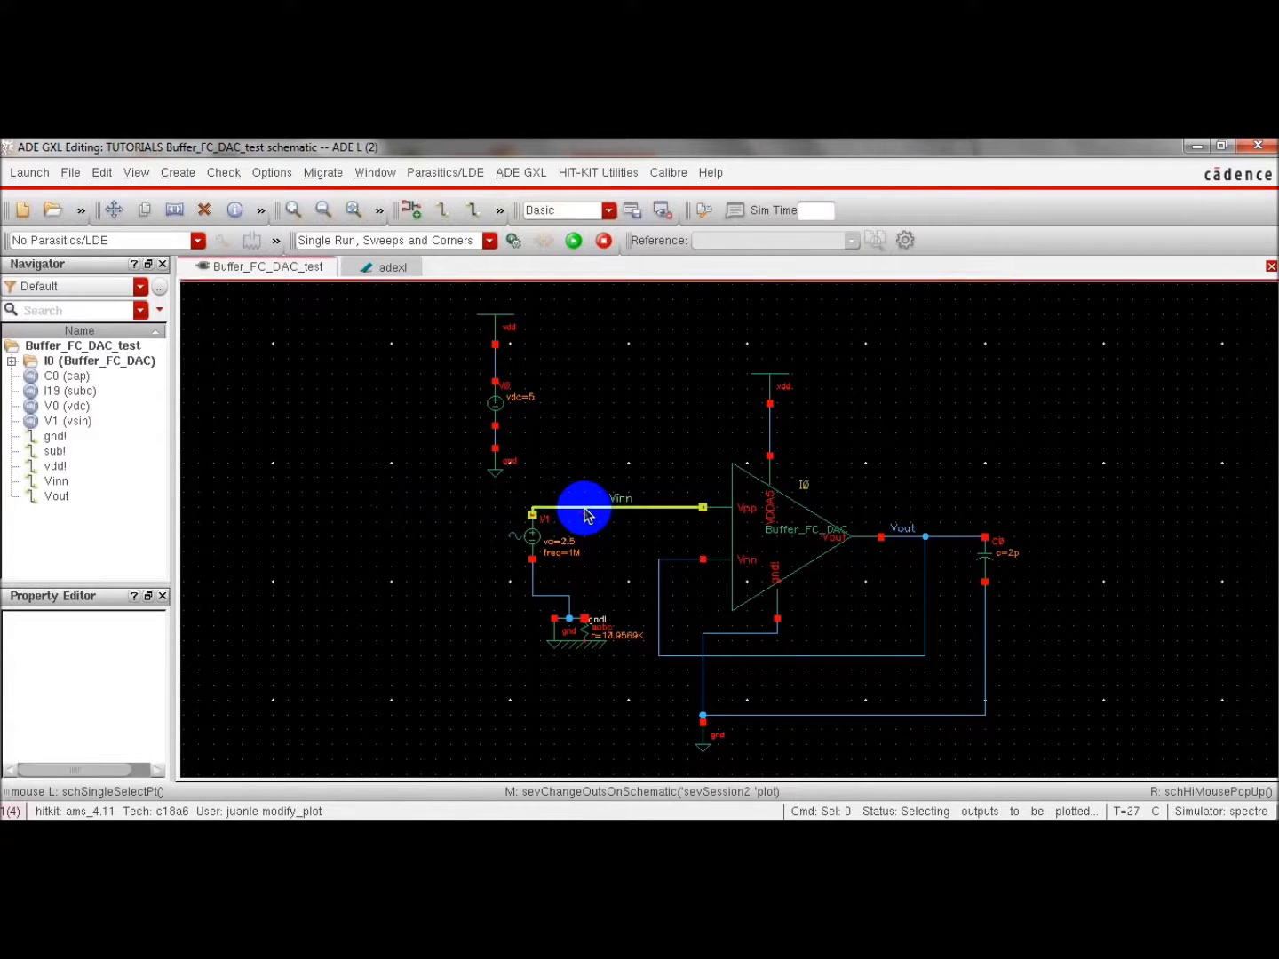
{"action": "left_click", "coordinate": [956, 537]}
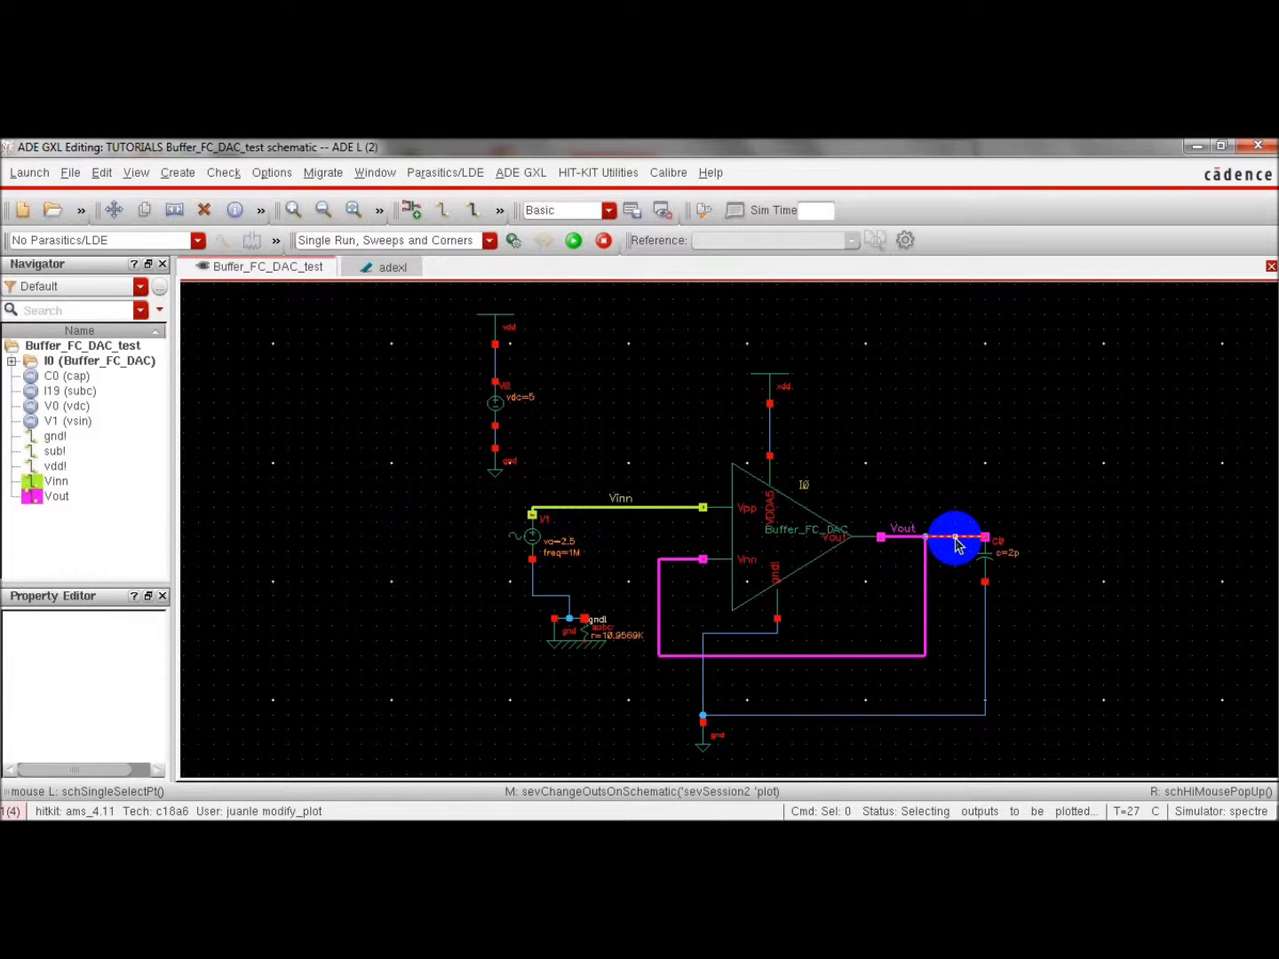
{"action": "key", "text": "Escape"}
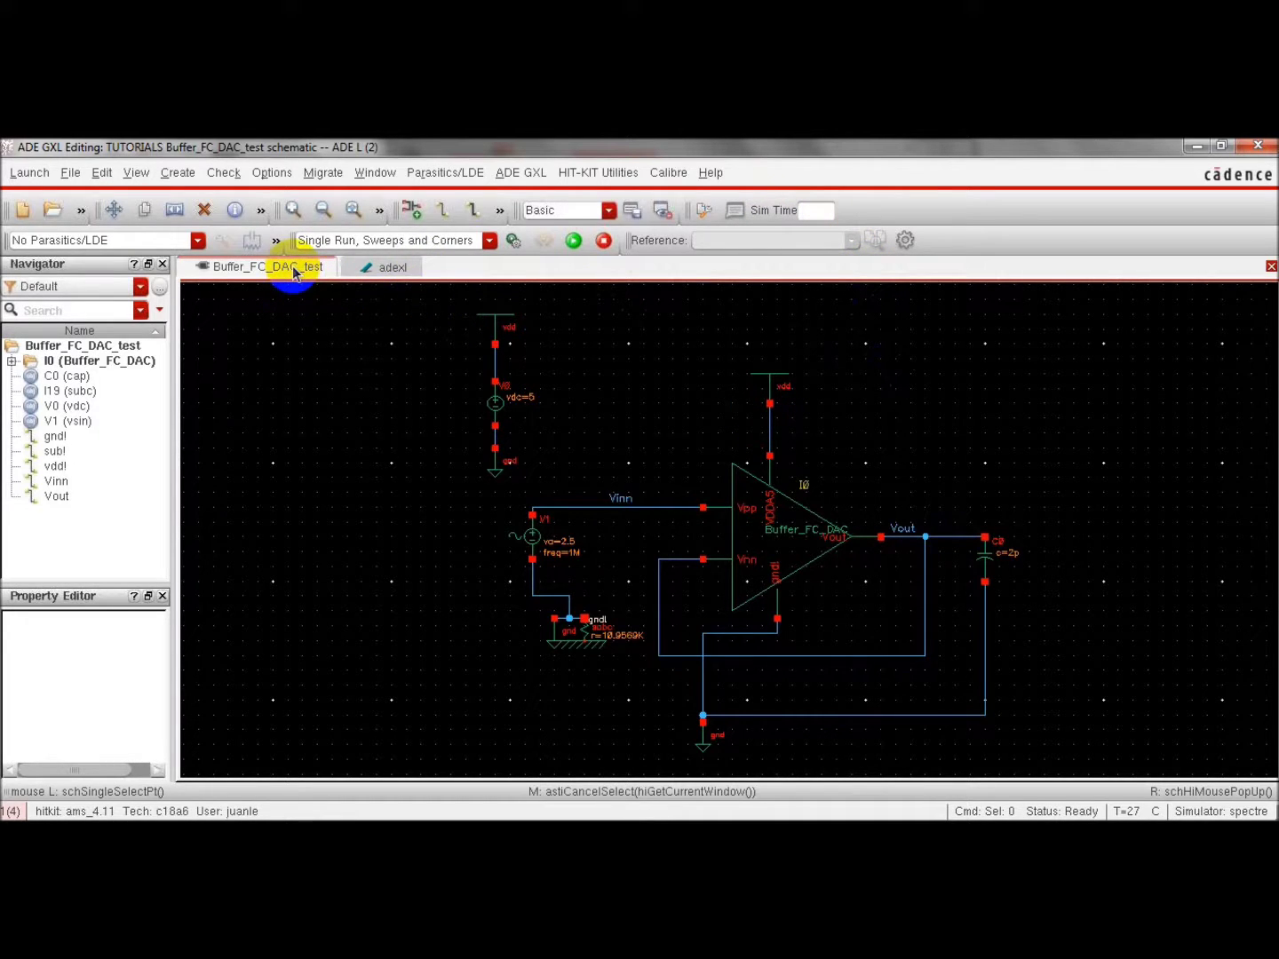
{"action": "left_click", "coordinate": [365, 270]}
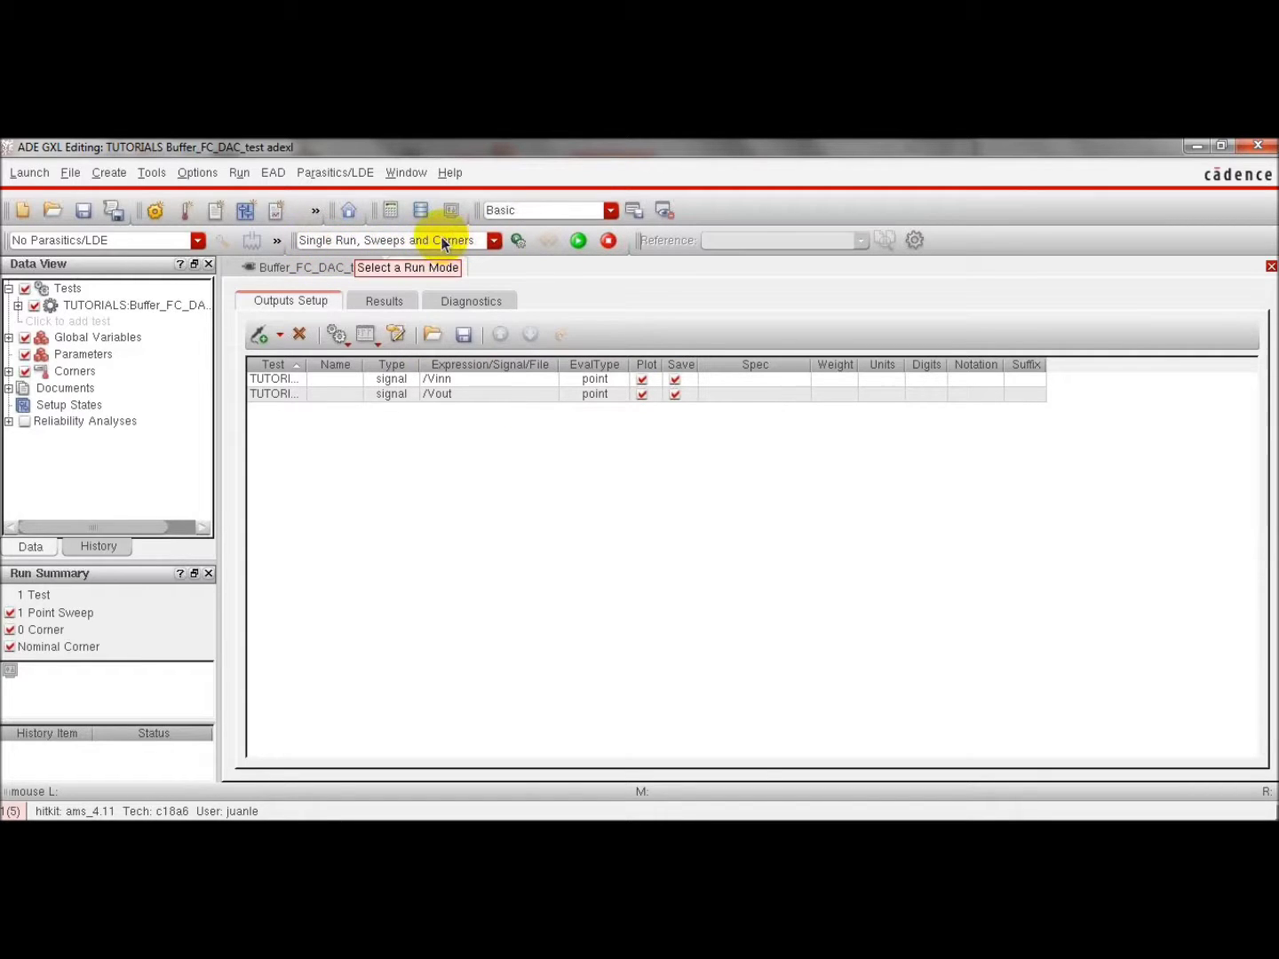
- Show the available run modes in the adexl window's Run menu
{"action": "left_click", "coordinate": [239, 174]}
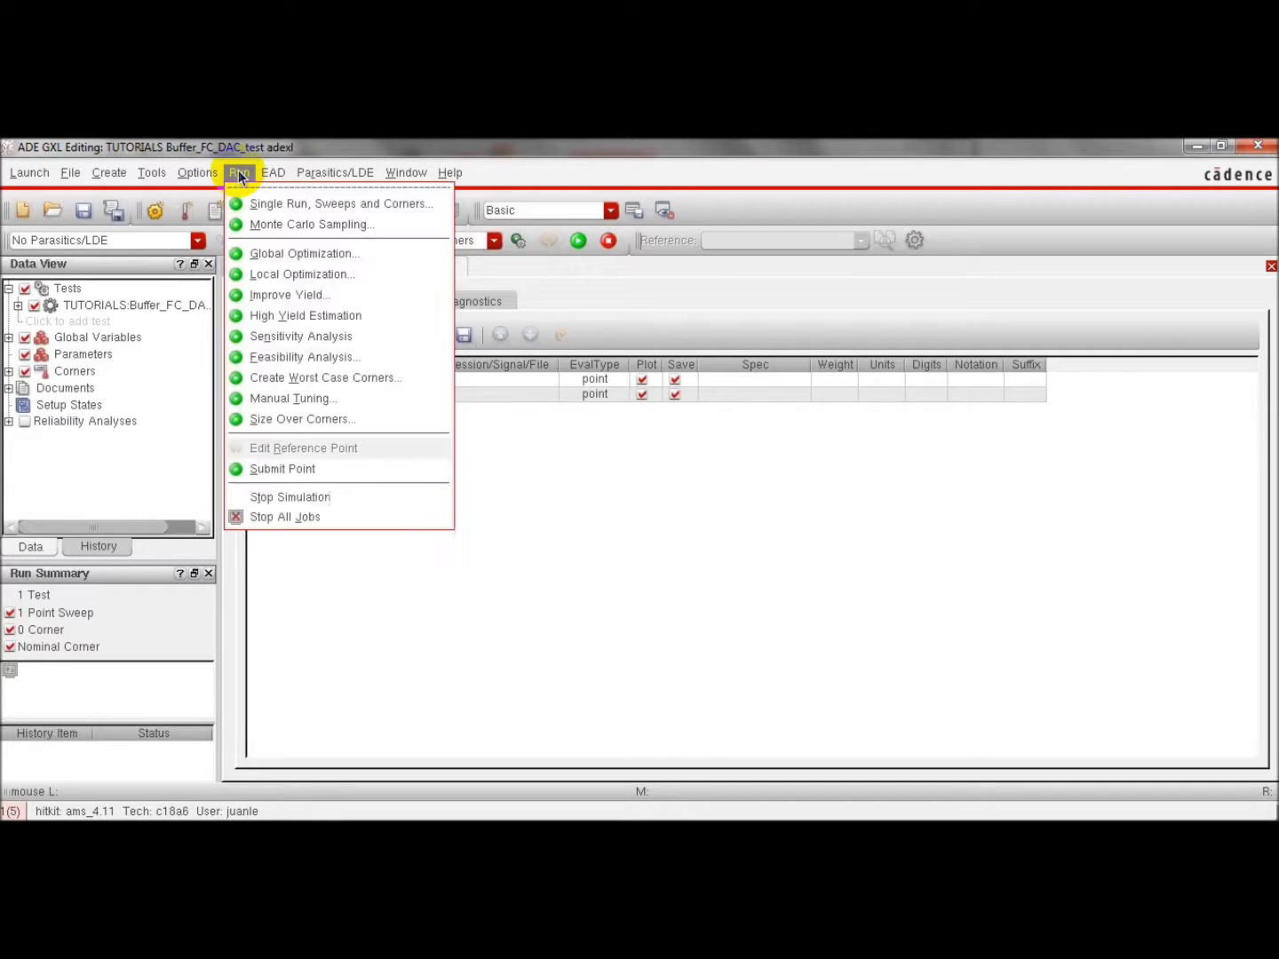
- Run Monte Carlo sampling with mismatch only, 2 points, saving mismatch and family-plot data
{"action": "left_click", "coordinate": [293, 227]}
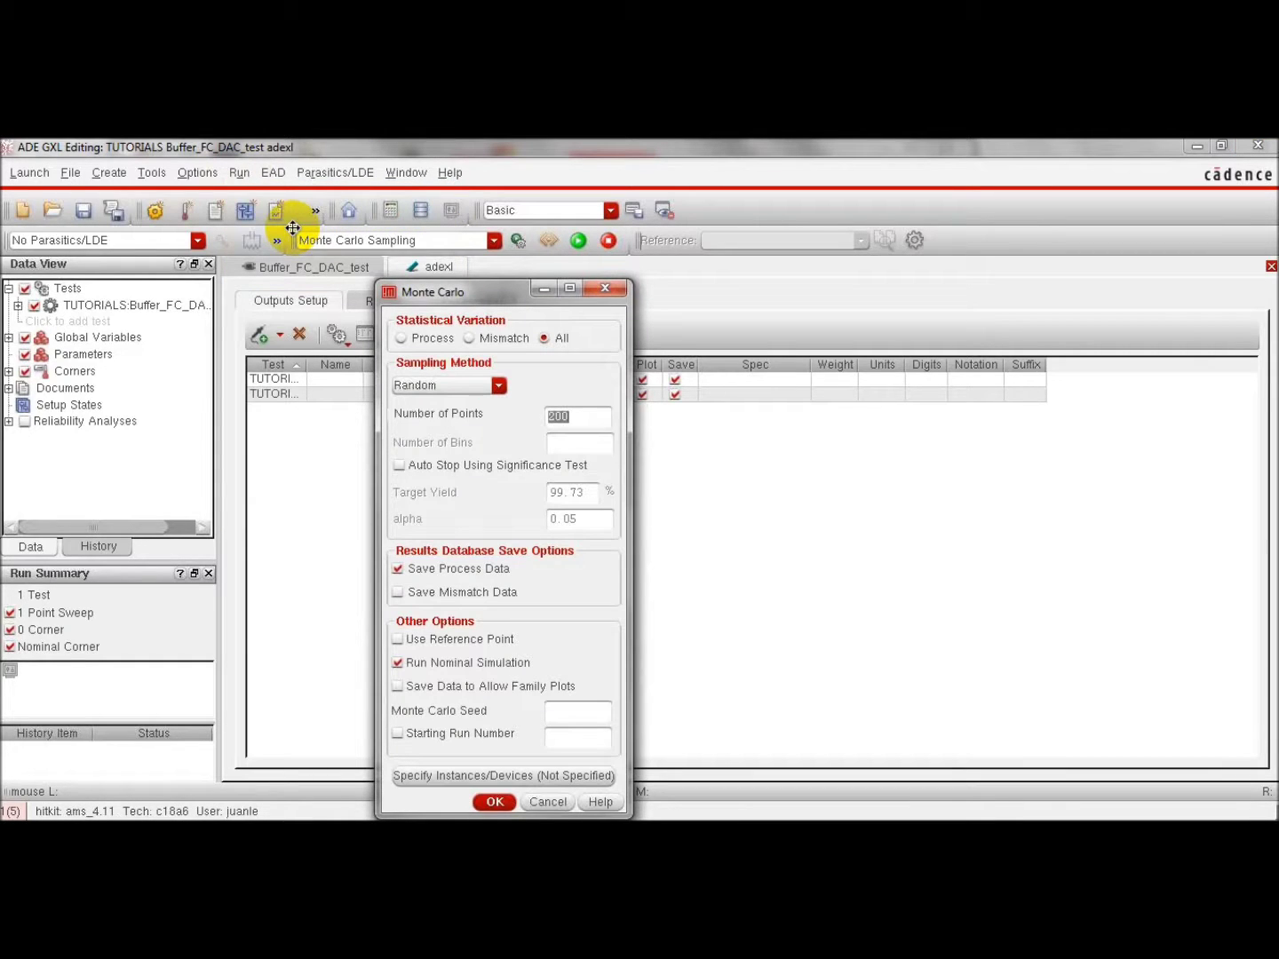
{"action": "left_click_drag", "start_coordinate": [469, 285], "coordinate": [459, 220]}
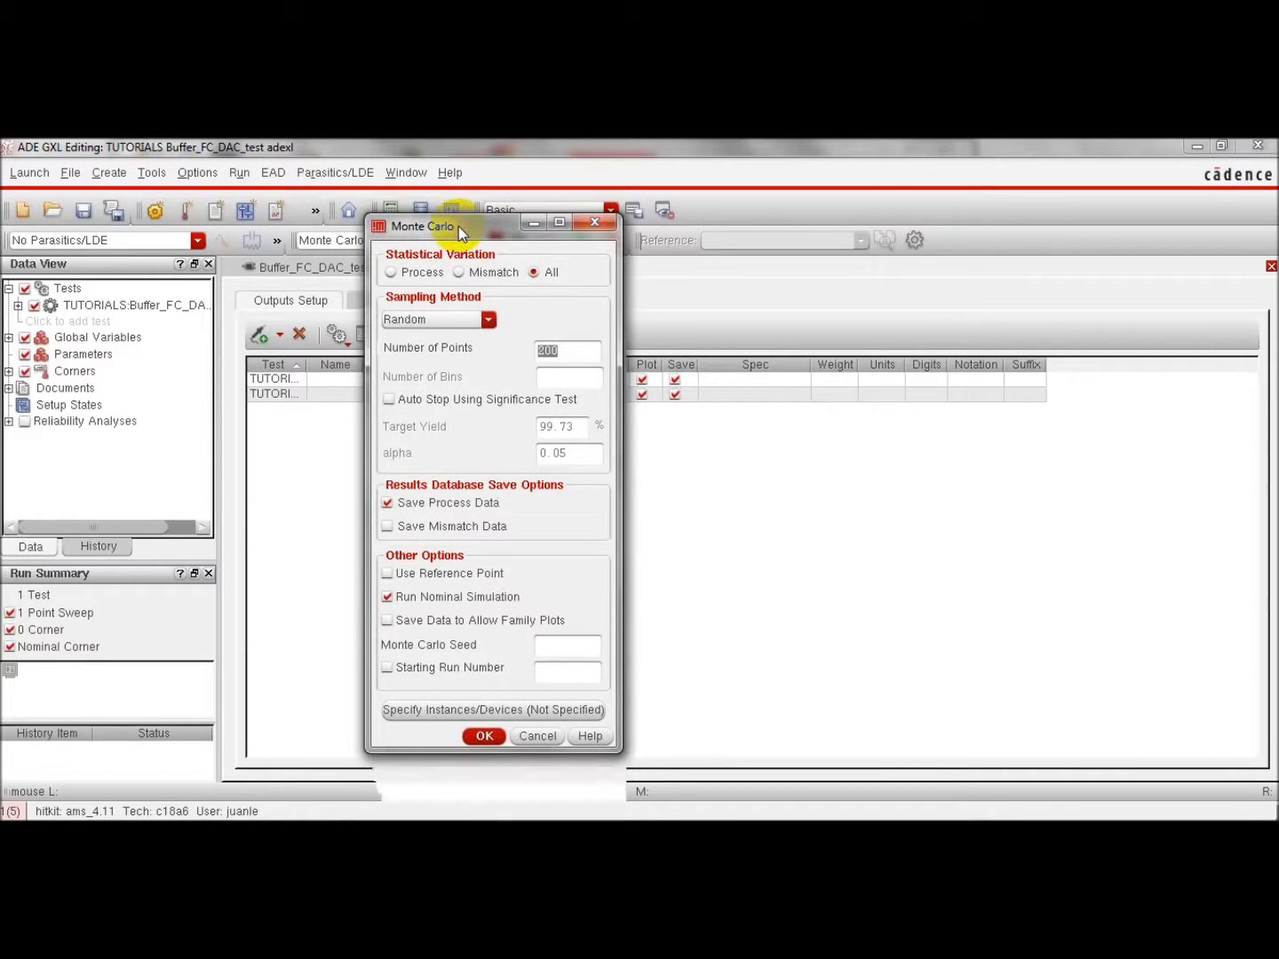
{"action": "left_click", "coordinate": [460, 275]}
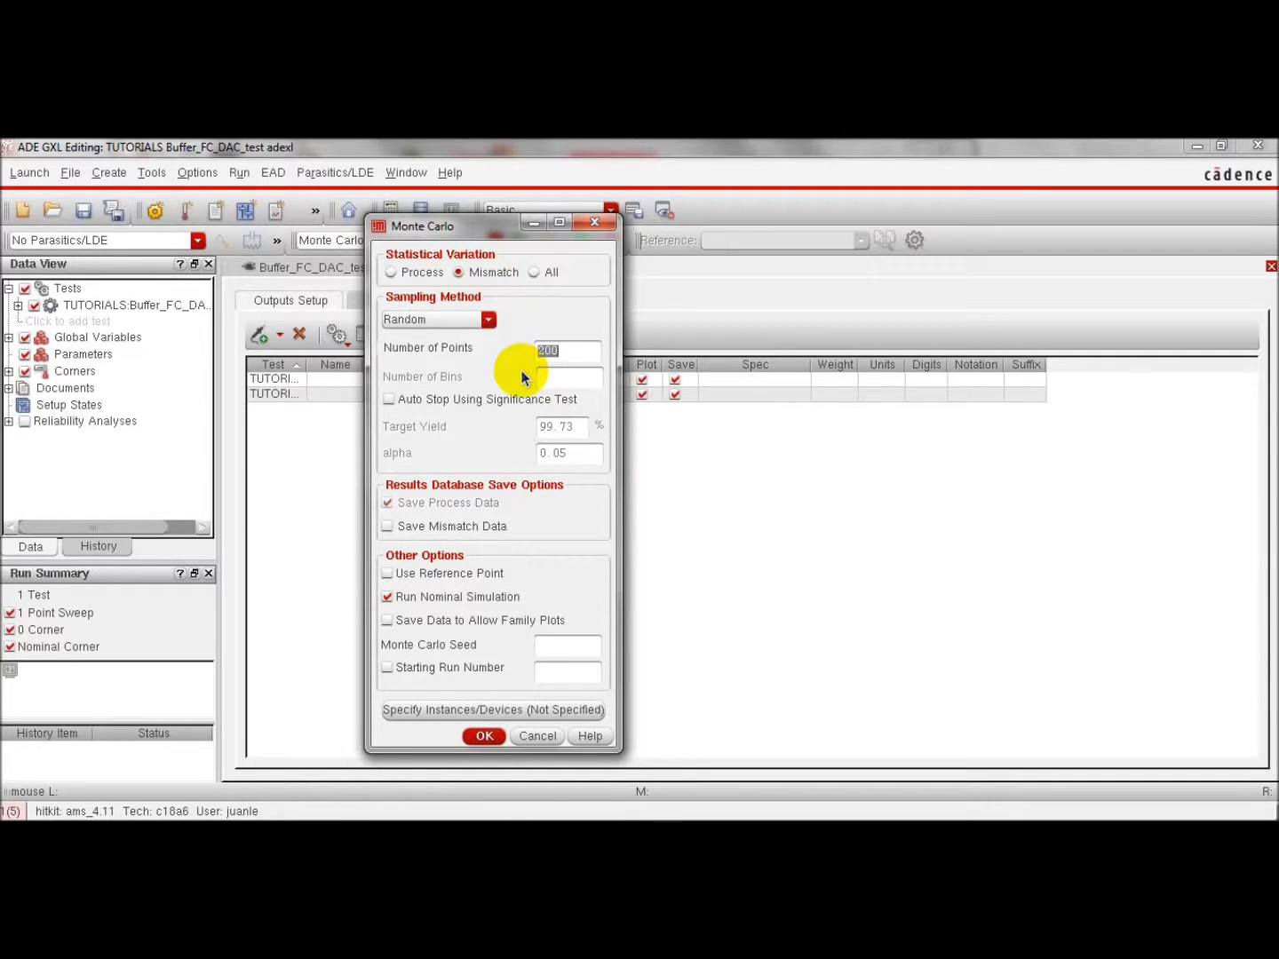
{"action": "left_click", "coordinate": [574, 348]}
{"action": "key", "text": "BackSpace"}
{"action": "key", "text": "BackSpace"}
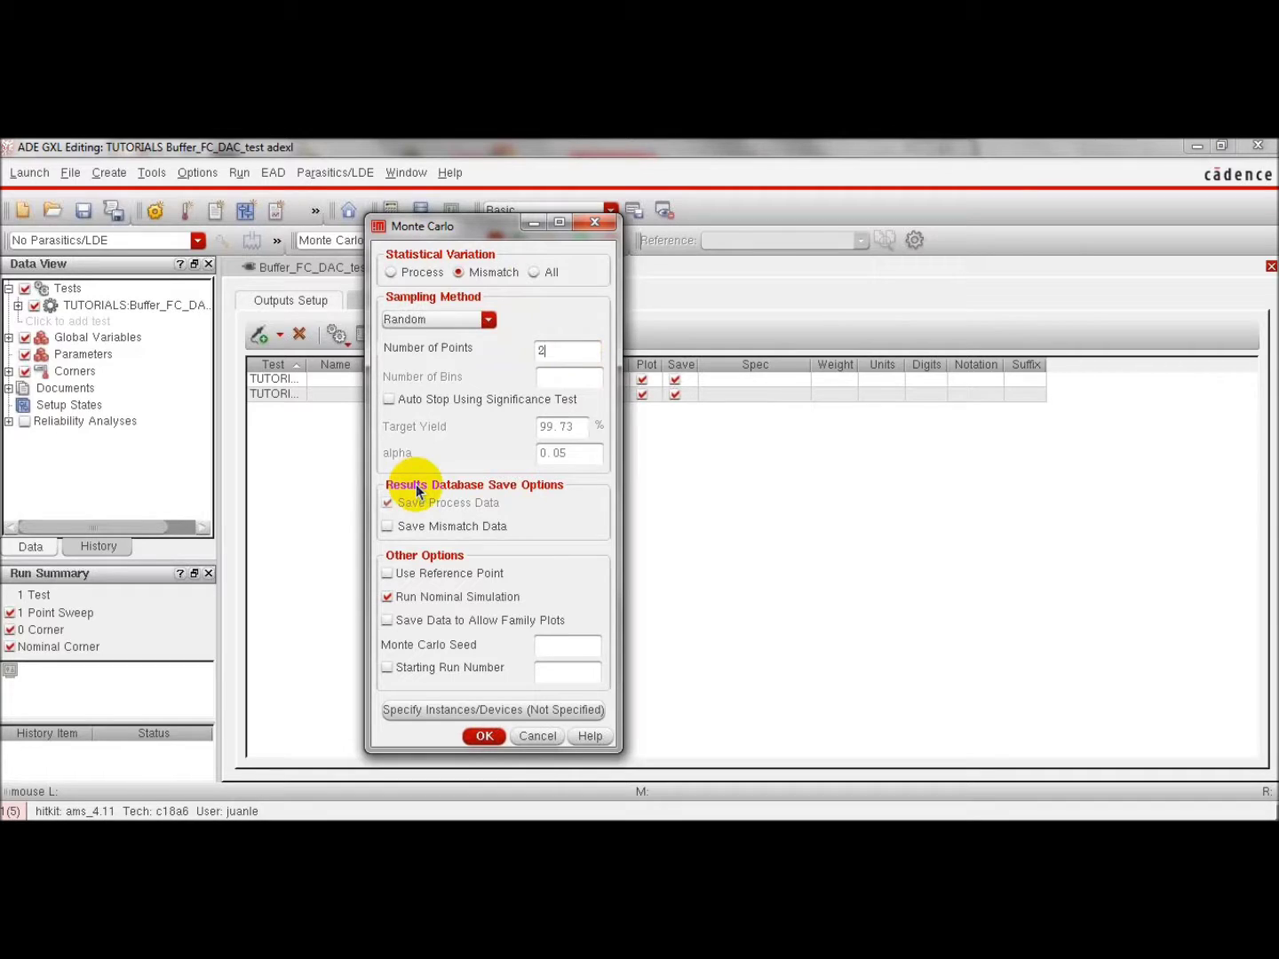
{"action": "left_click", "coordinate": [388, 528]}
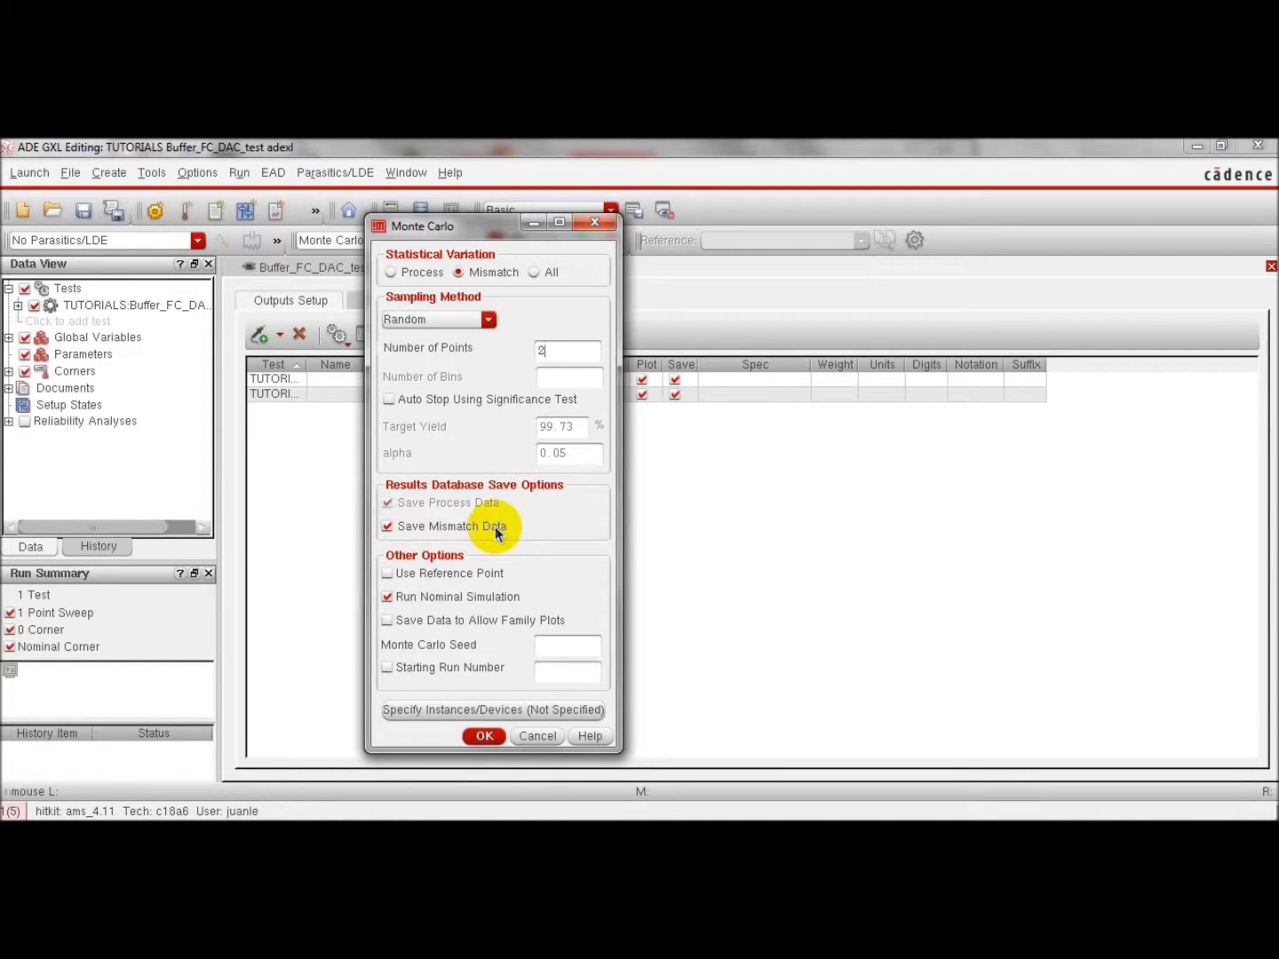
{"action": "left_click", "coordinate": [388, 623]}
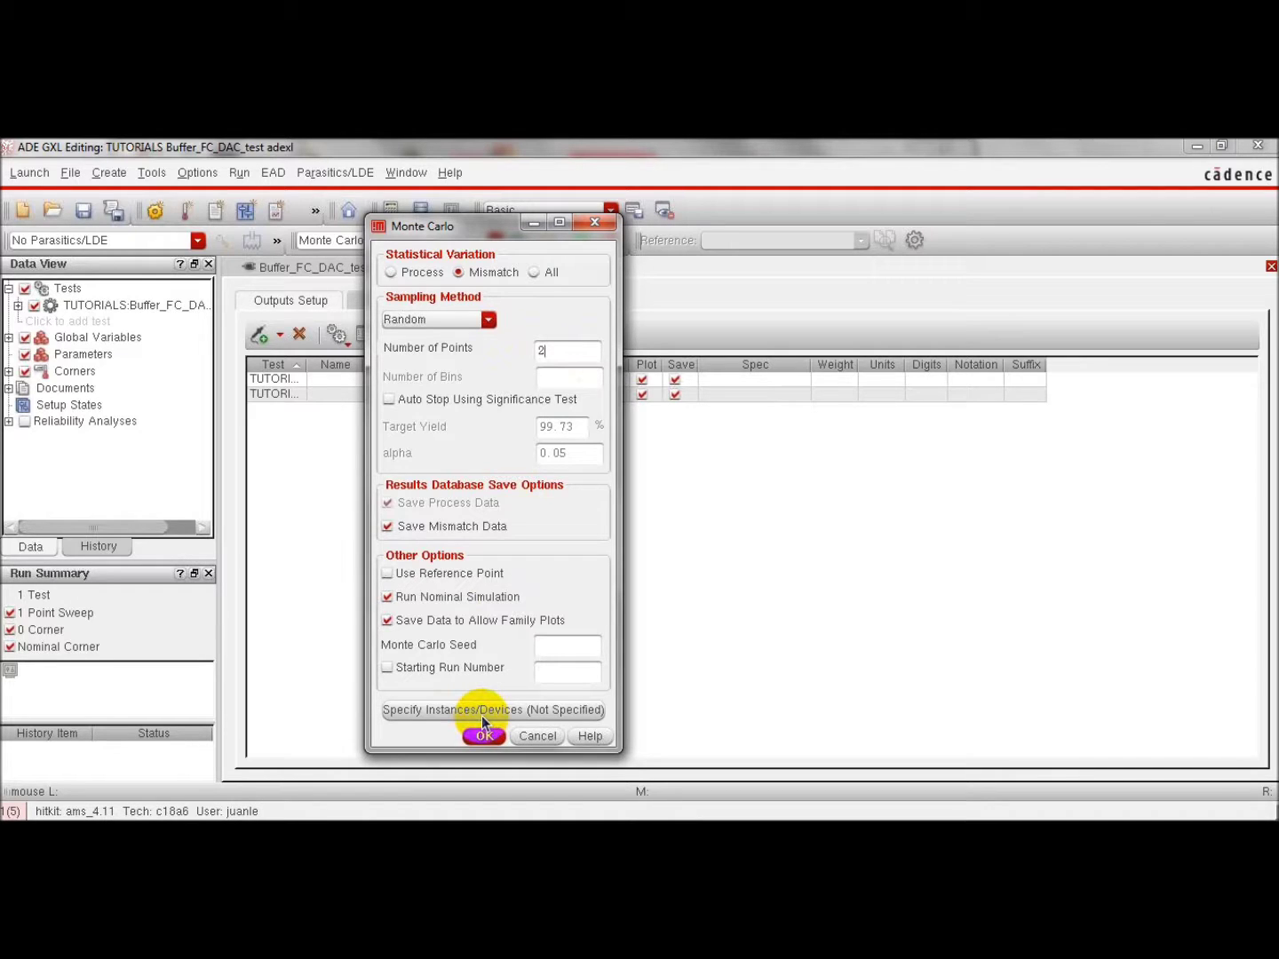
{"action": "left_click", "coordinate": [485, 736]}
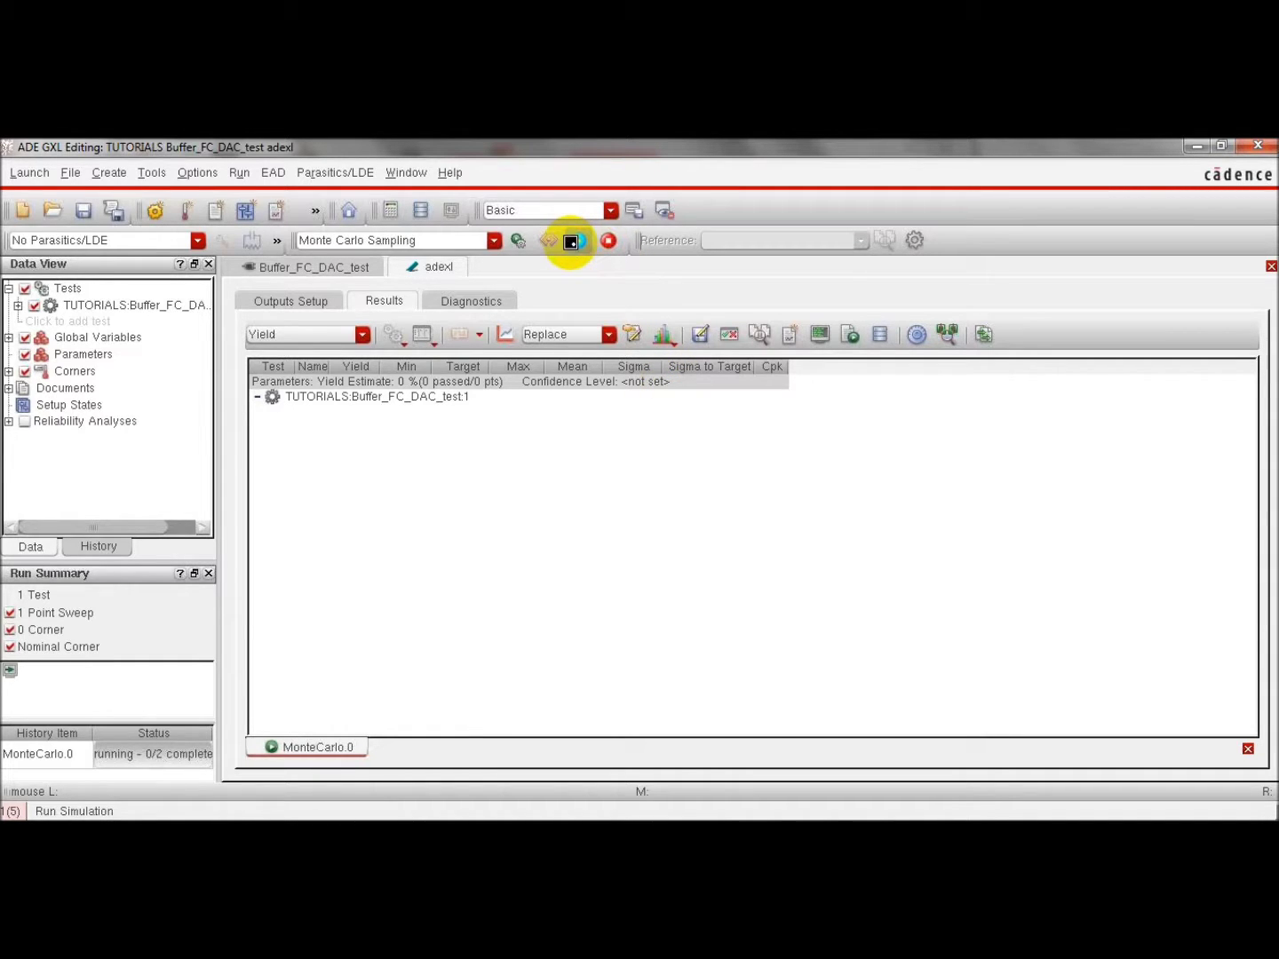
- Run the MonteCarlo.0 mismatch simulation and plot the /Vinn and /Vout transient waveforms
{"action": "left_click", "coordinate": [571, 241]}
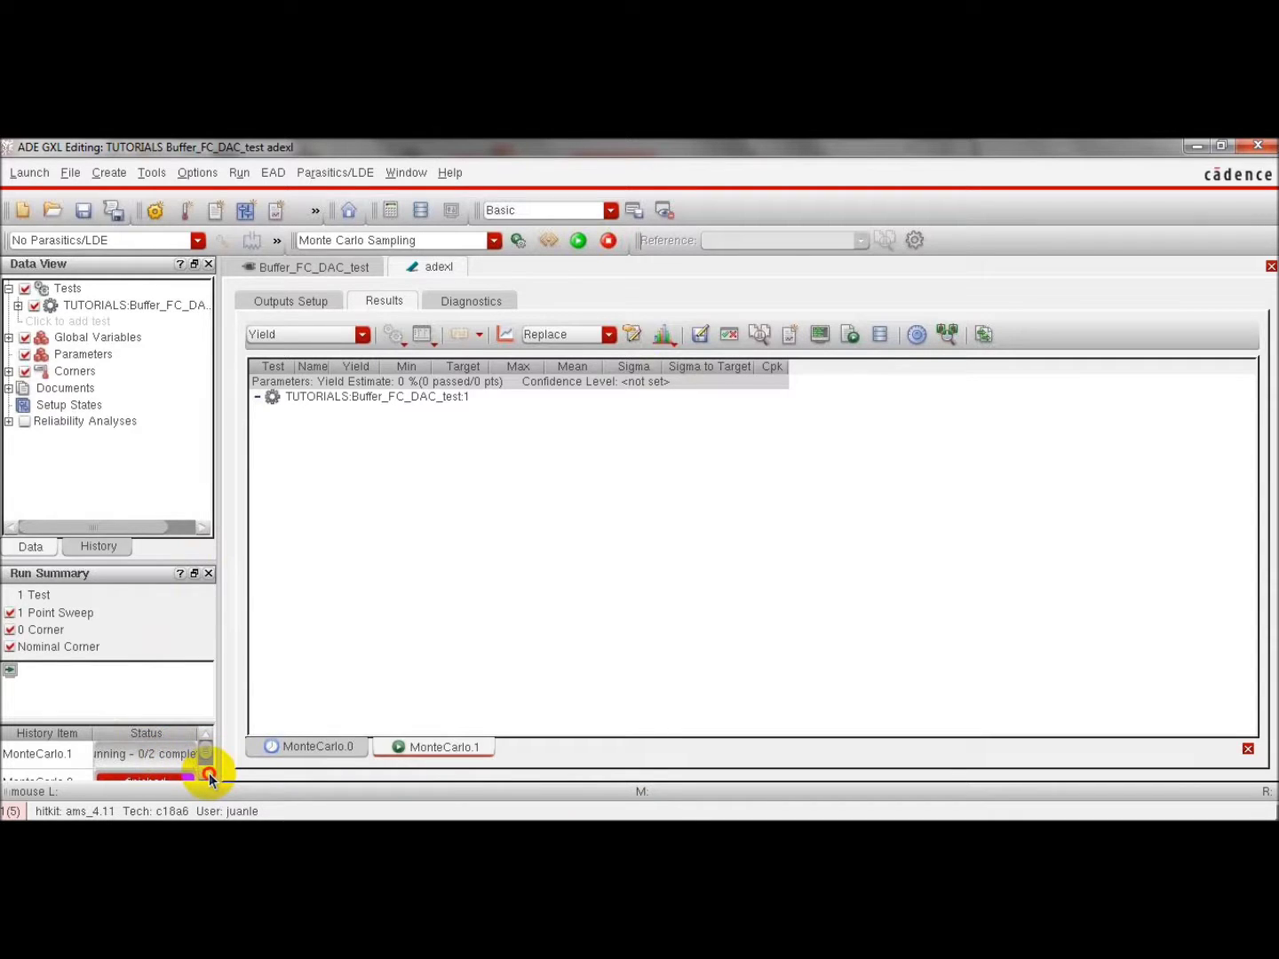
{"action": "left_click", "coordinate": [209, 774]}
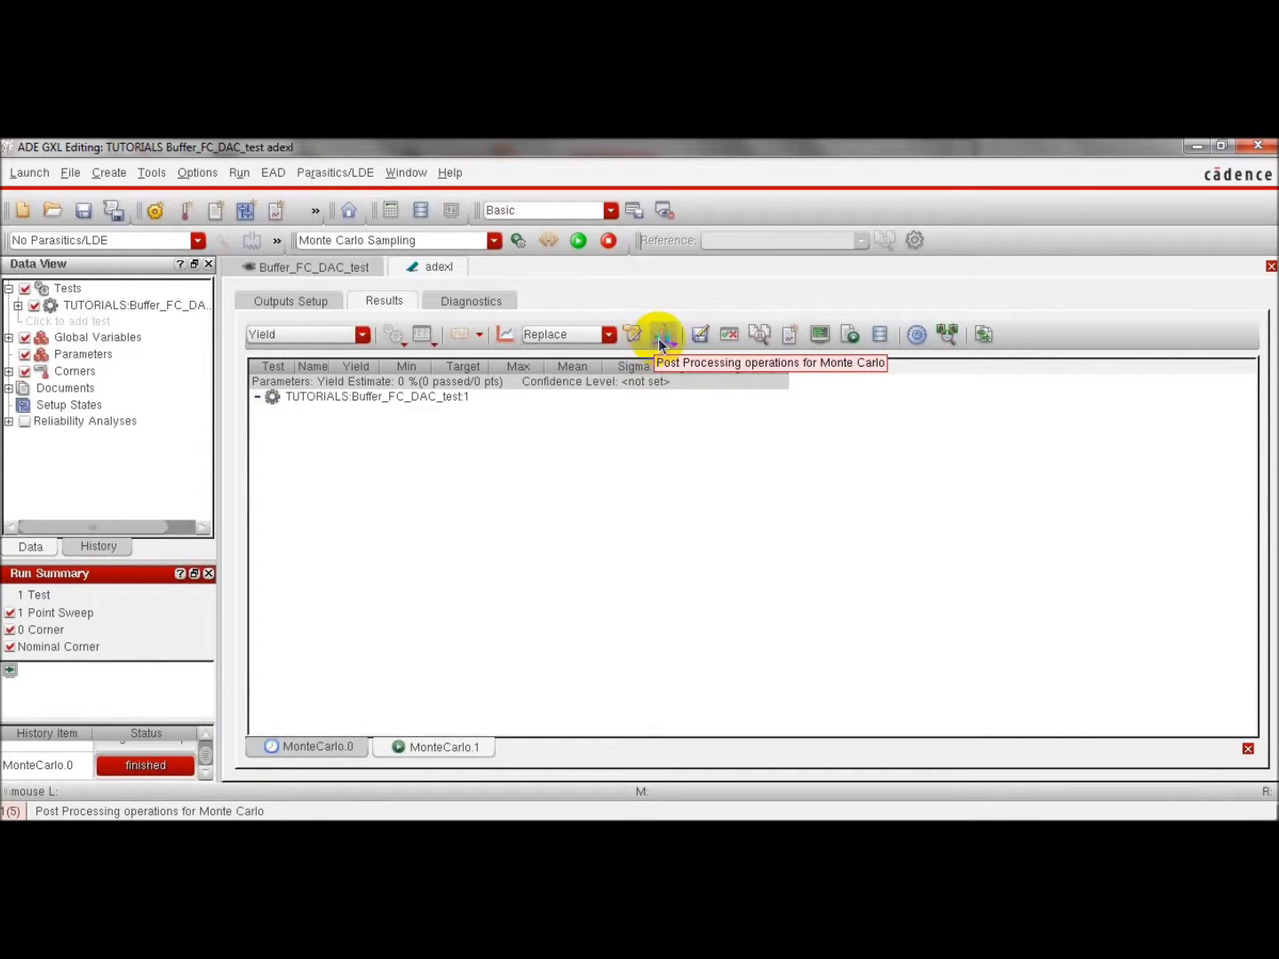
{"action": "left_click", "coordinate": [503, 335]}
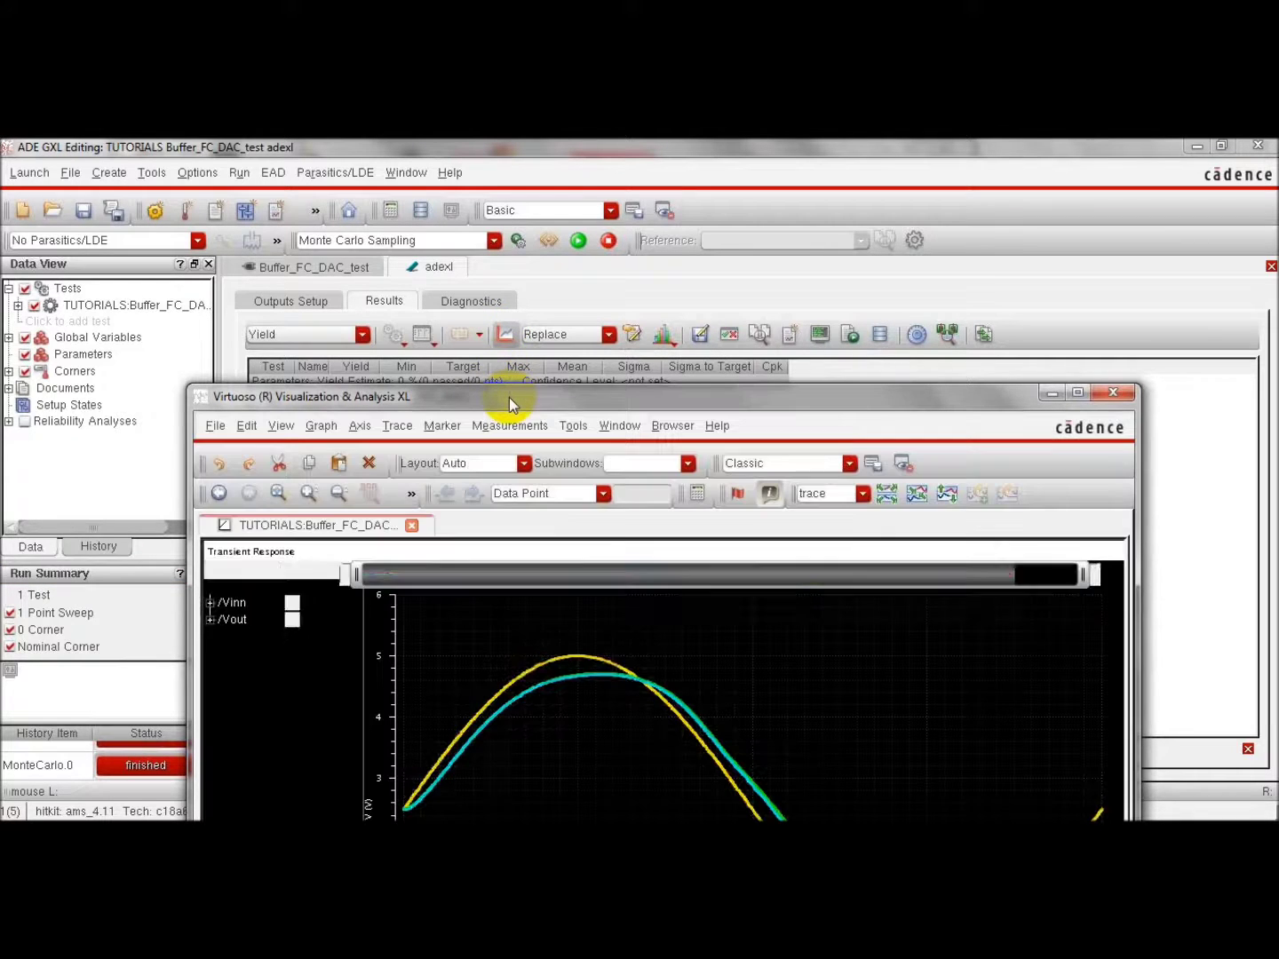
- Reposition the waveform viewer, then select and deselect the /Vout trace
{"action": "left_click_drag", "start_coordinate": [509, 397], "coordinate": [448, 177]}
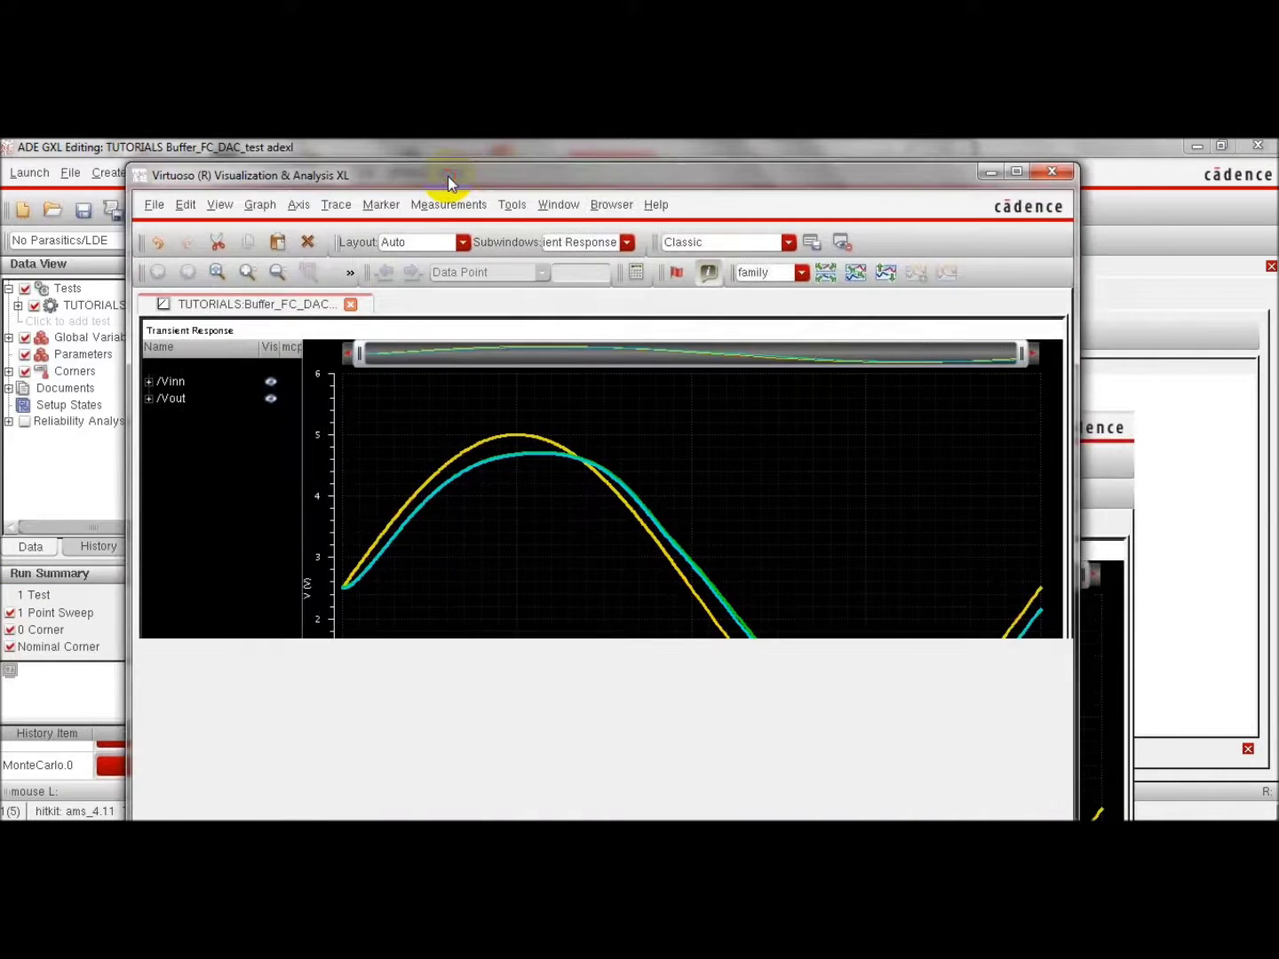
{"action": "left_click", "coordinate": [175, 382]}
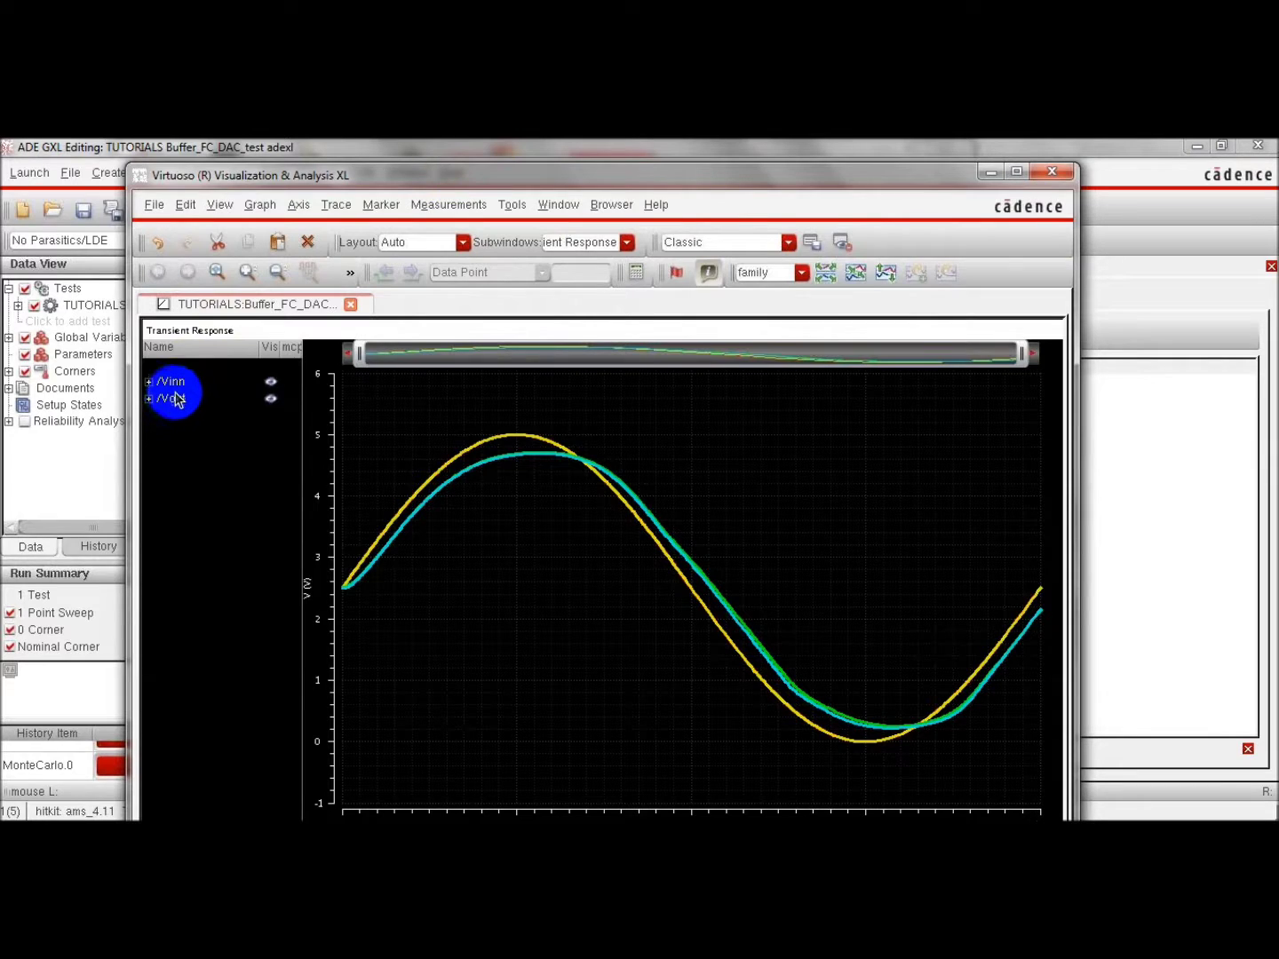
{"action": "left_click", "coordinate": [178, 400]}
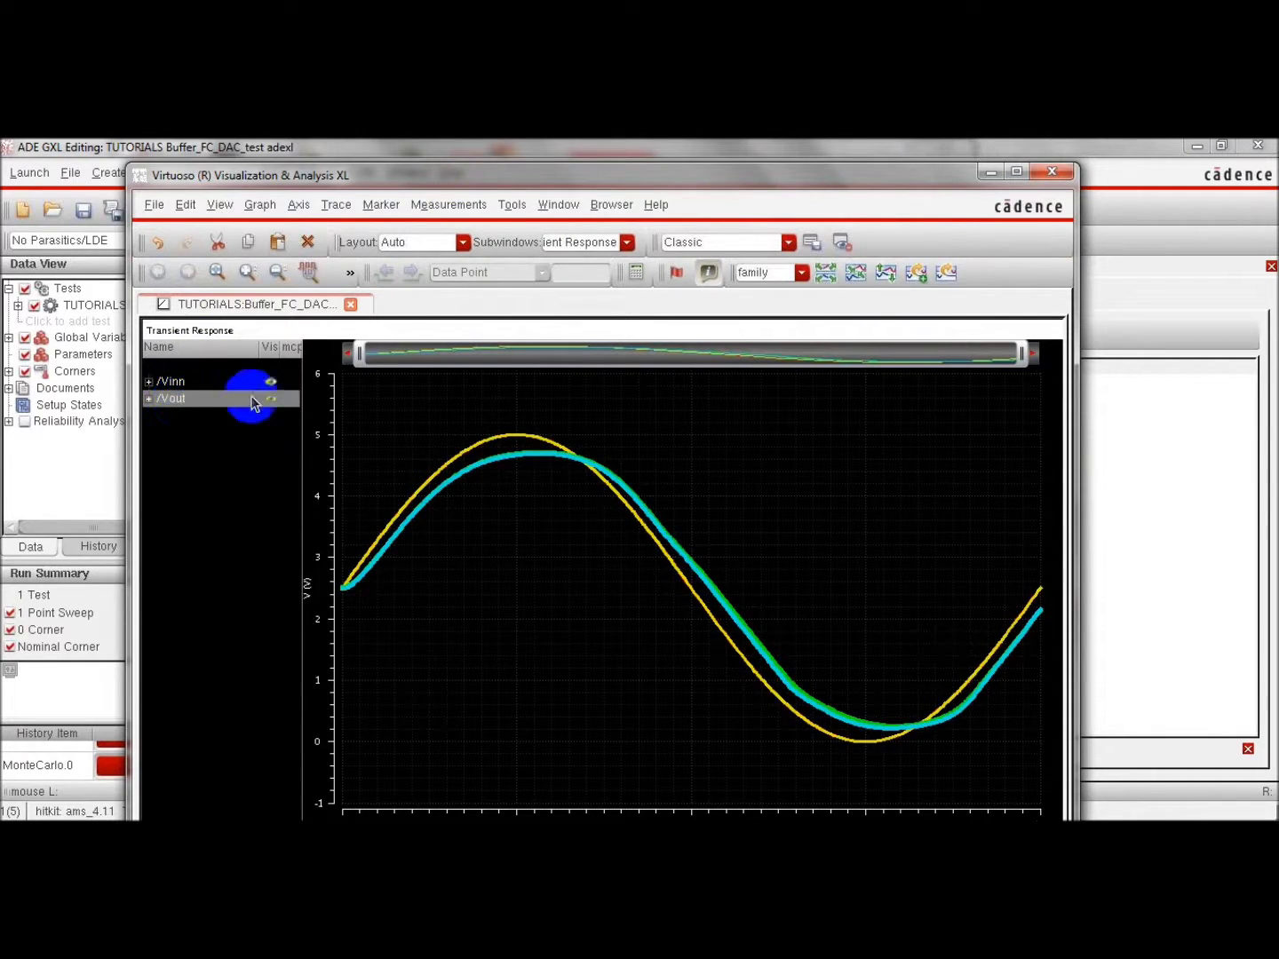
{"action": "mouse_move", "coordinate": [518, 430]}
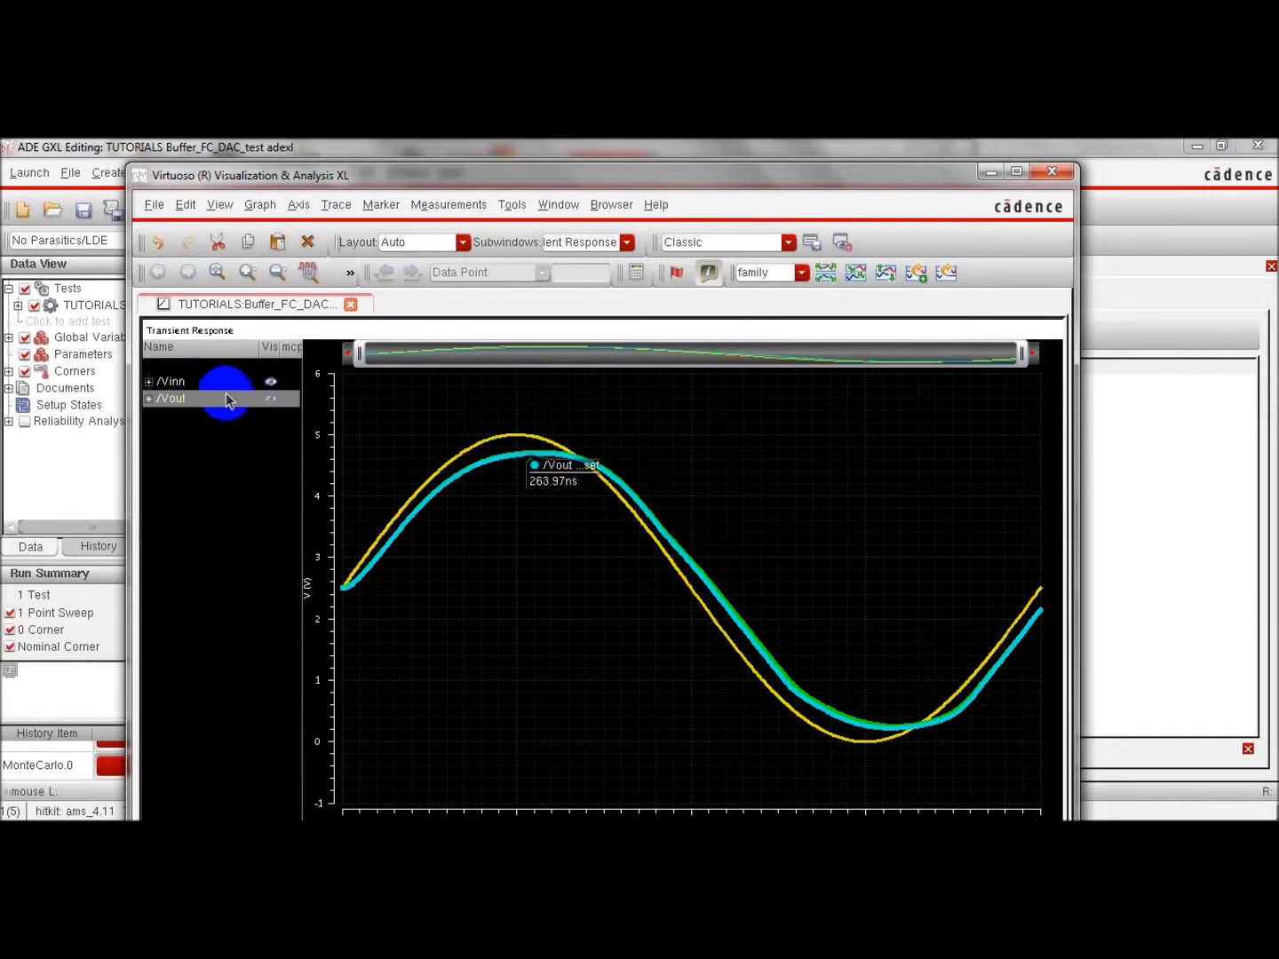
{"action": "left_click", "coordinate": [779, 604]}
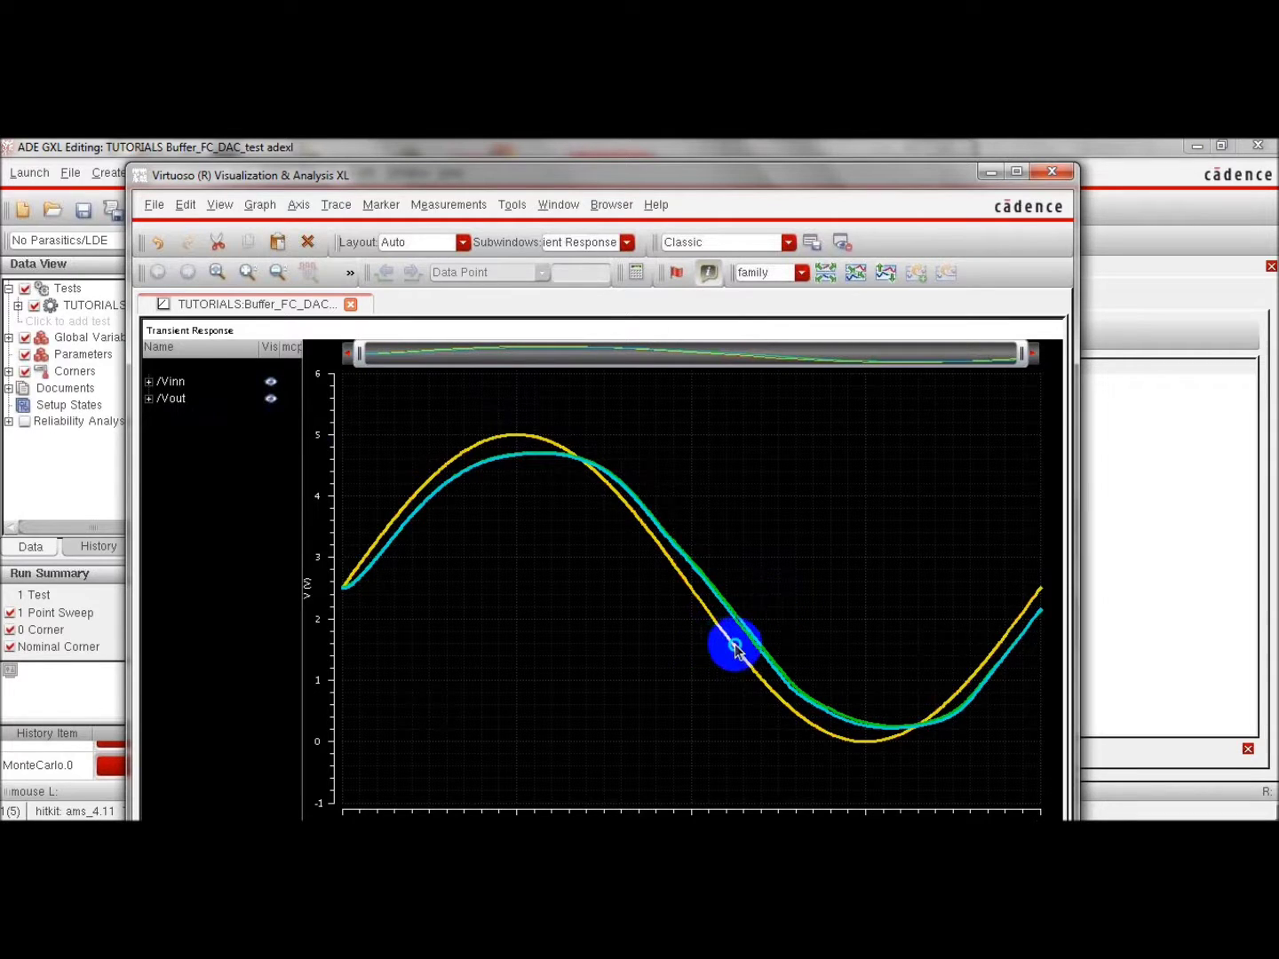
- Zoom into the traces and read the second /Vout run at 1.75547 V near 580 ns
{"action": "scroll", "coordinate": [738, 651], "scroll_direction": "up", "scroll_amount": 5, "text": "ctrl"}
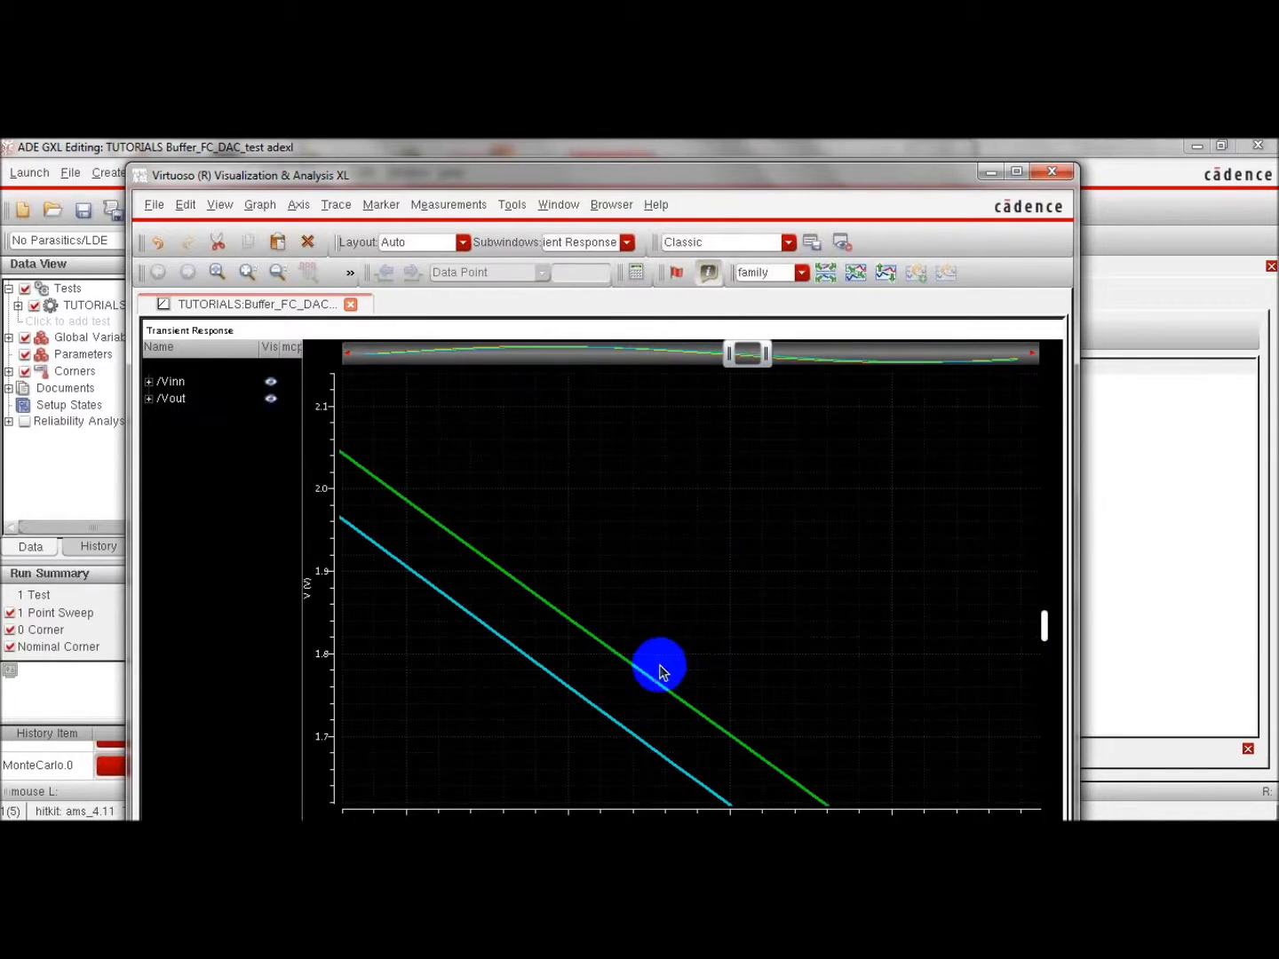
{"action": "mouse_move", "coordinate": [629, 671]}
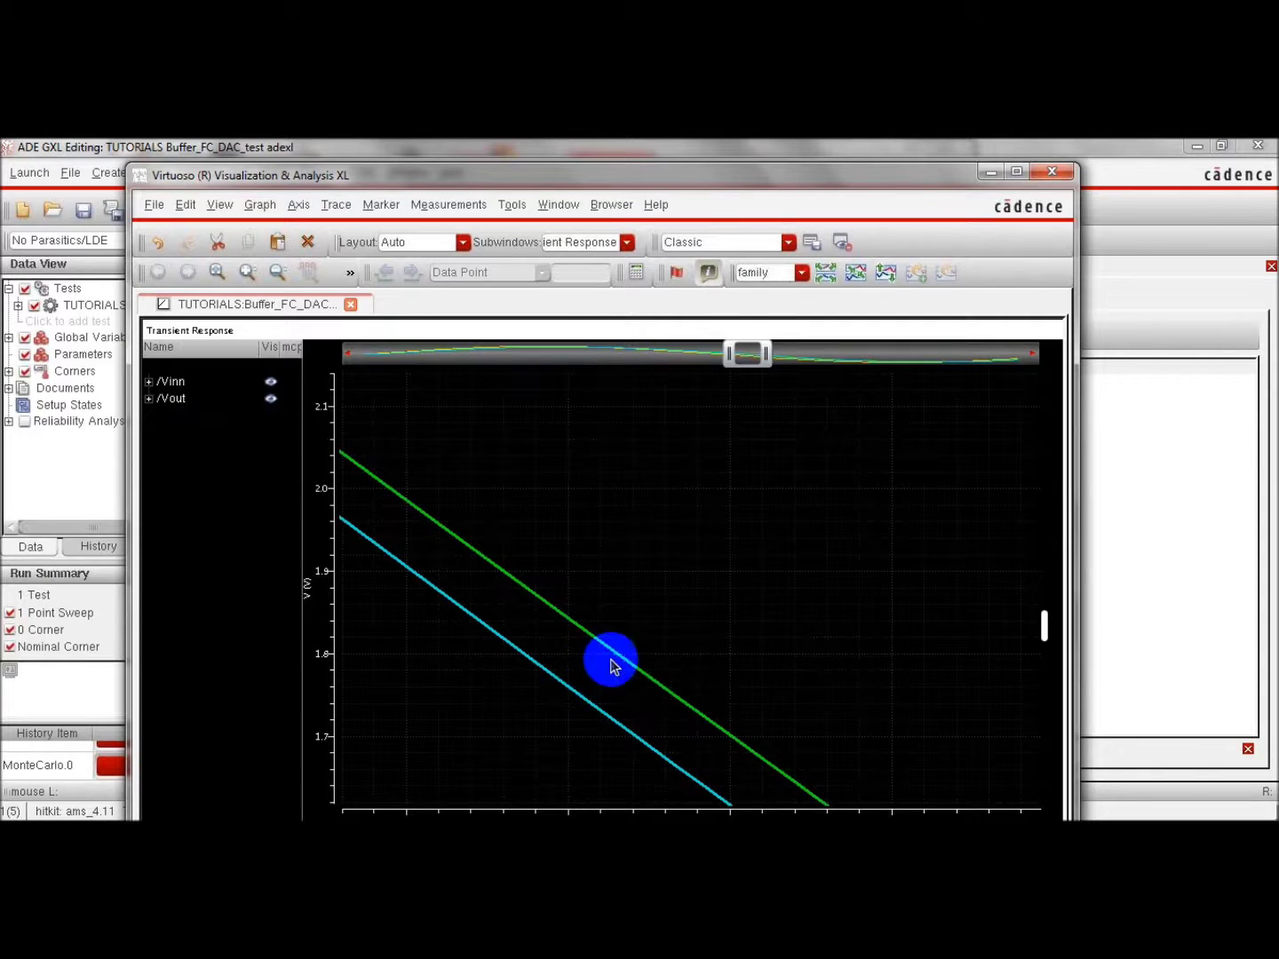
{"action": "mouse_move", "coordinate": [576, 688]}
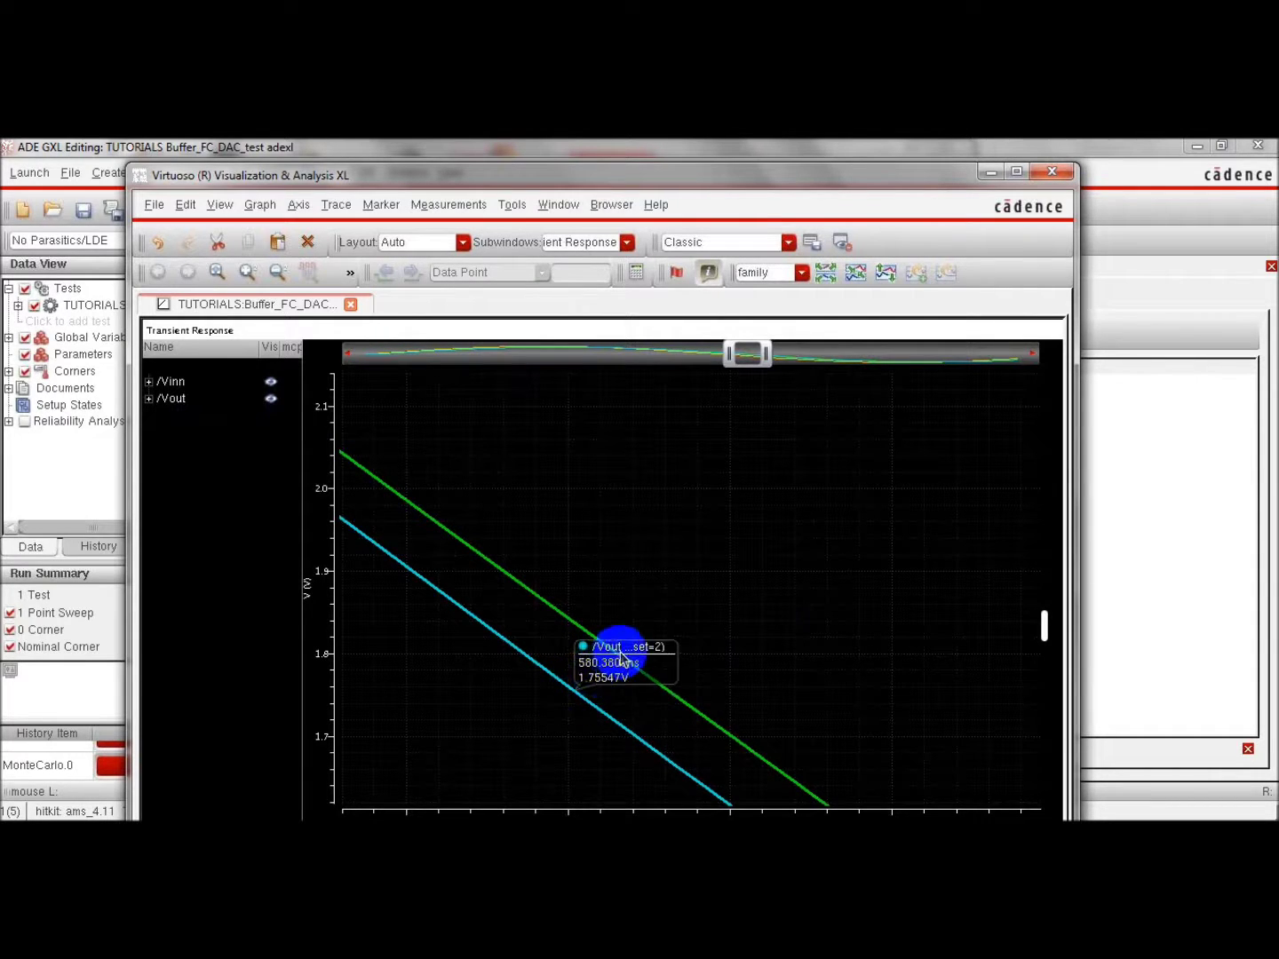